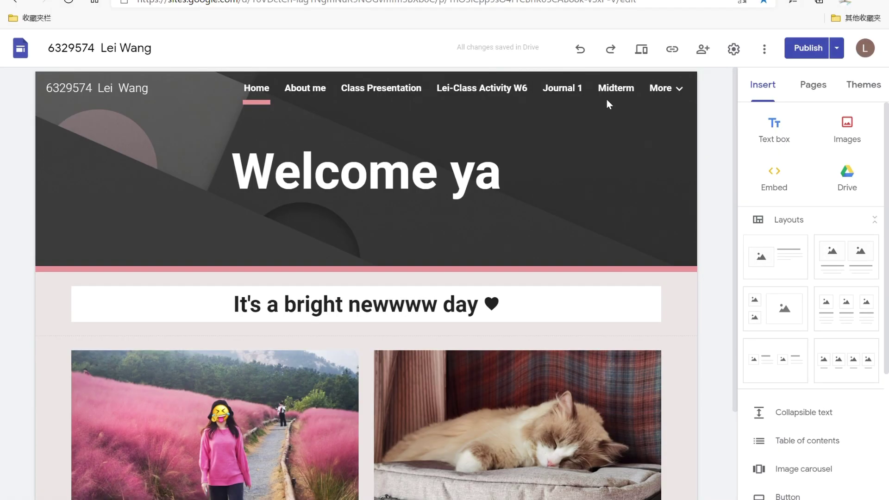
# Open the site's Class Presentation page and bring up its sharing options.
pyautogui.scroll(-2, 385, 98)
pyautogui.scroll(2, 385, 99)
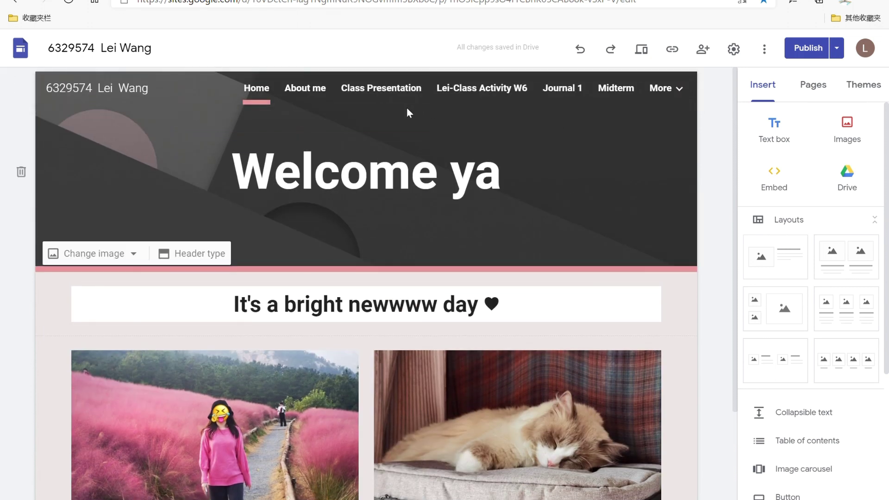
pyautogui.click(397, 91)
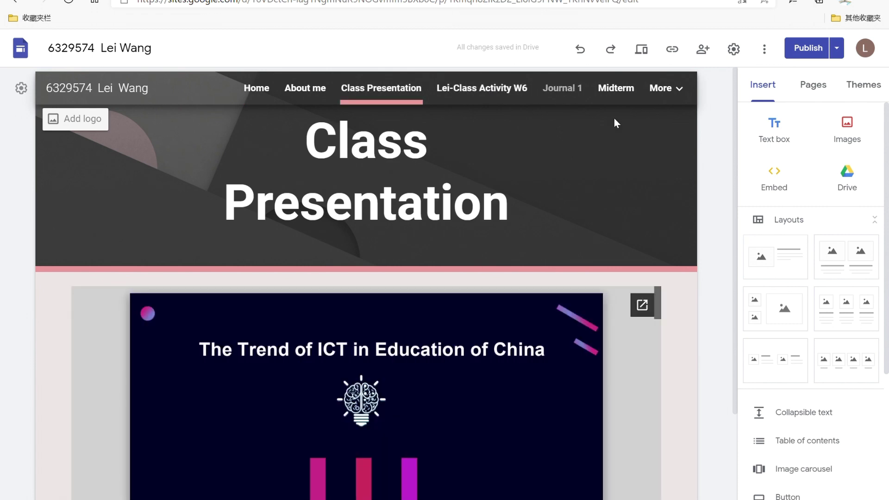
pyautogui.click(705, 56)
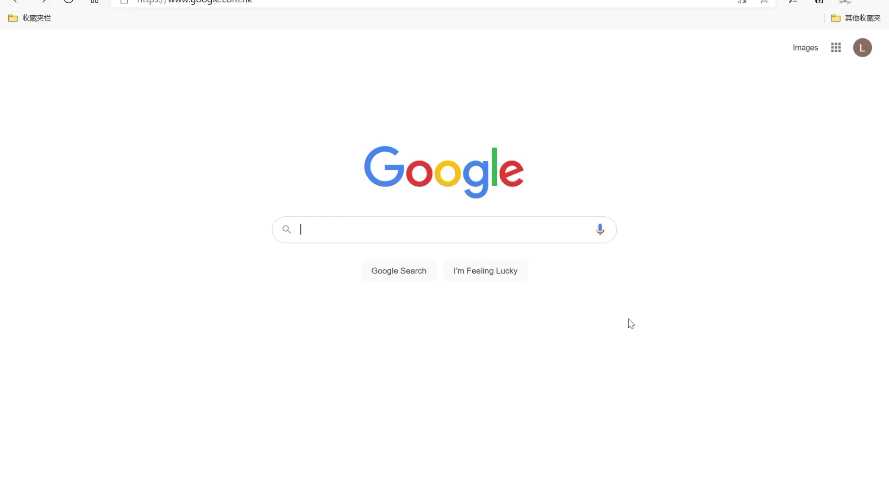
# Rerun the recent 'padlet' search and follow the 'Padlet: You are beautiful' result.
pyautogui.click(430, 237)
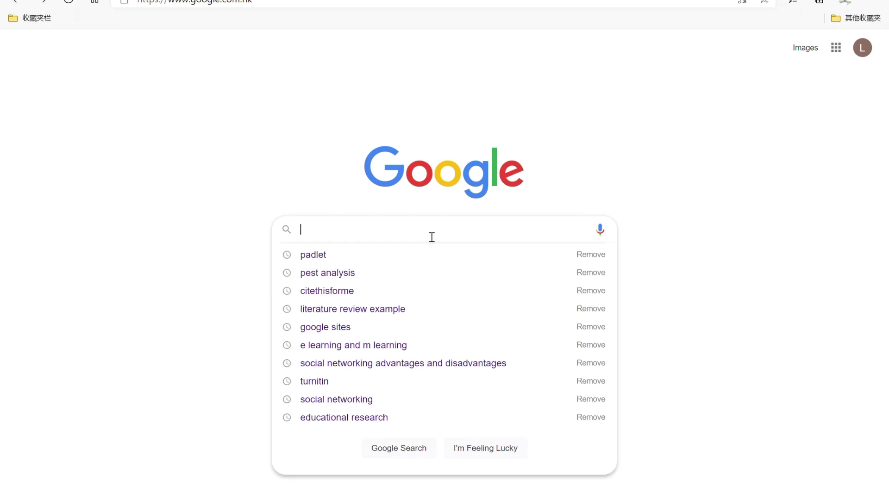
pyautogui.click(413, 256)
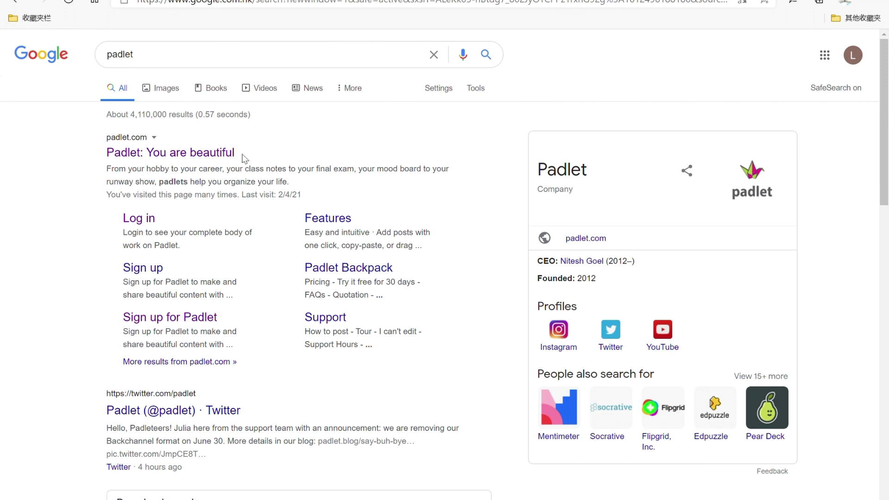
pyautogui.click(204, 159)
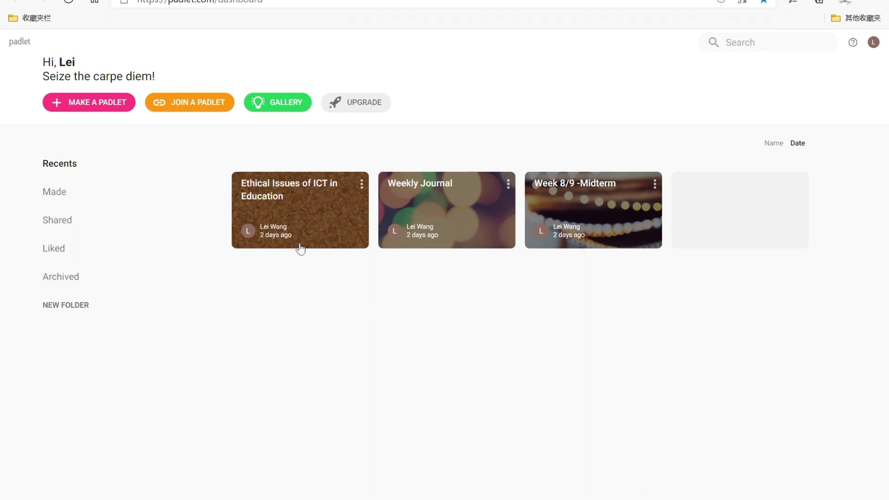
# Glance at the account menu, then start making a new padlet.
pyautogui.click(875, 43)
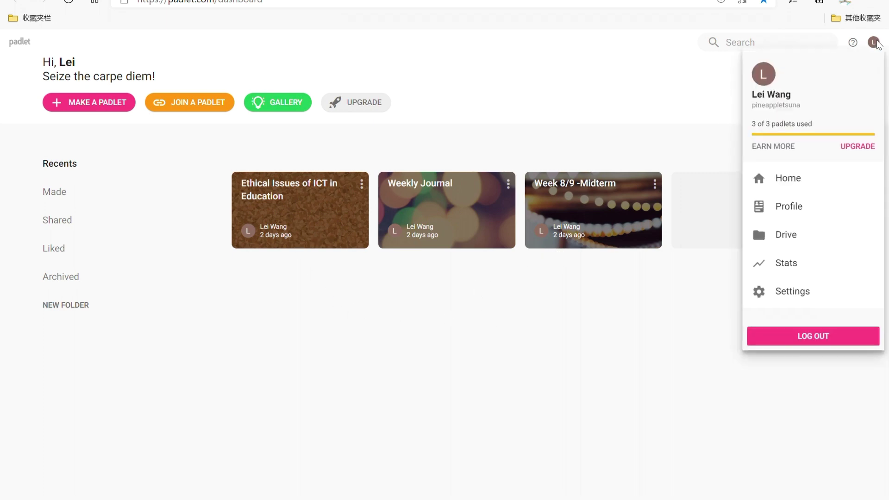
pyautogui.click(598, 91)
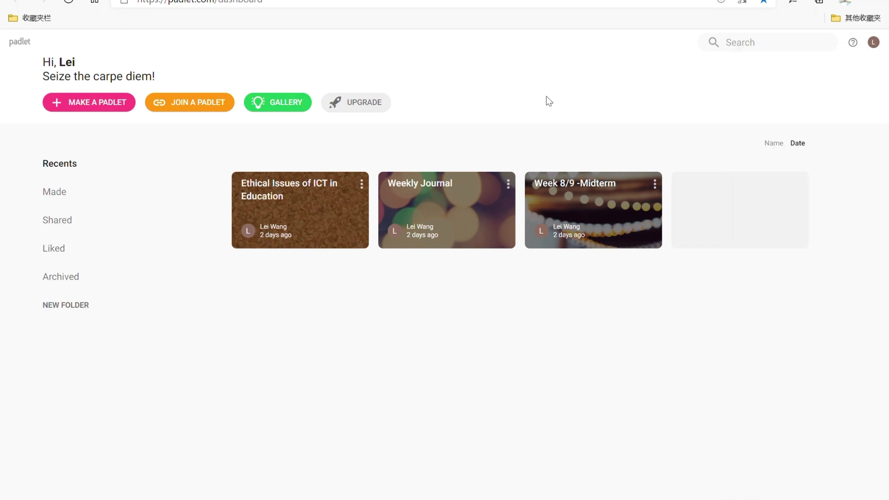
pyautogui.click(101, 105)
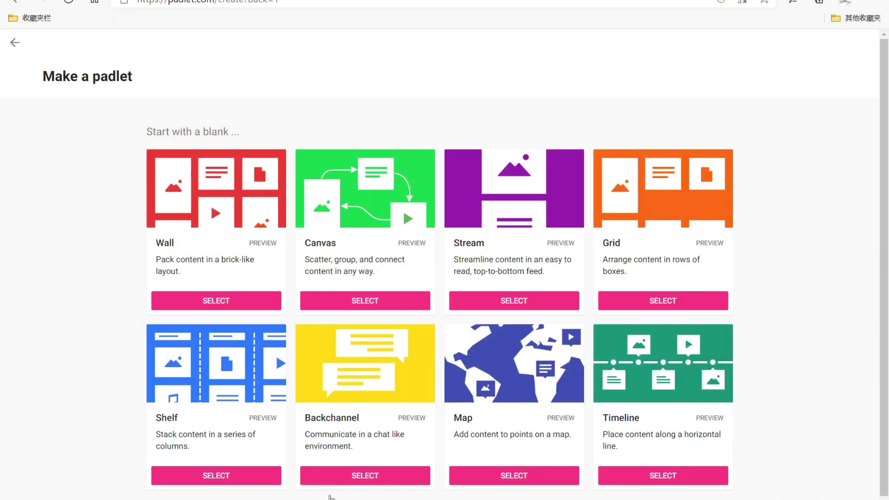
# Pick the Wall layout, title it 'Week8/9-Midterm' and paste the new description.
pyautogui.click(194, 310)
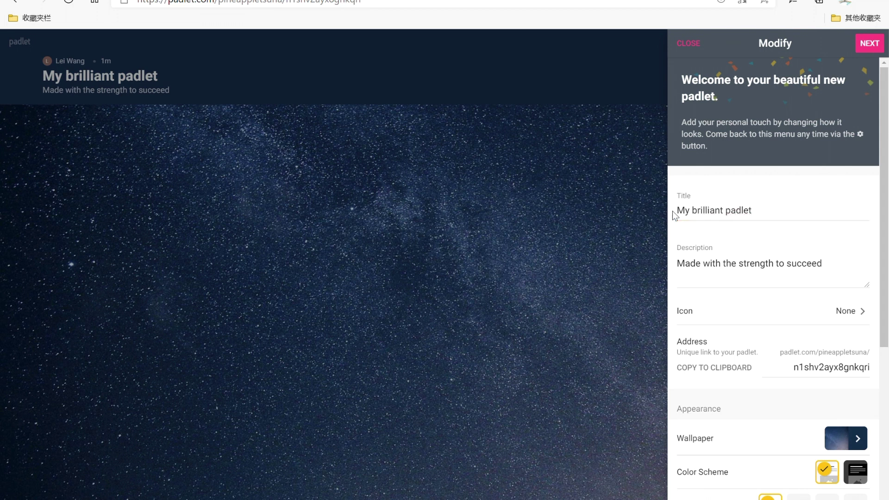
pyautogui.moveTo(763, 212); pyautogui.dragTo(643, 210)
pyautogui.press('BackSpace')
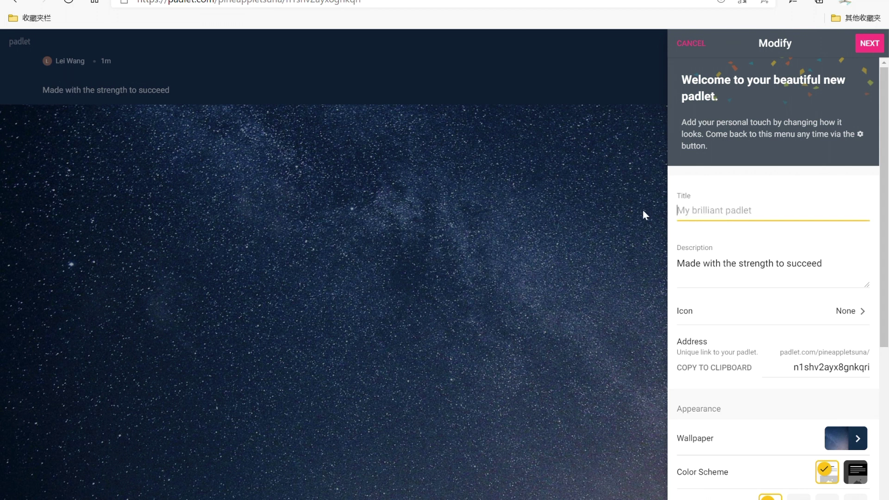
pyautogui.write('Week')
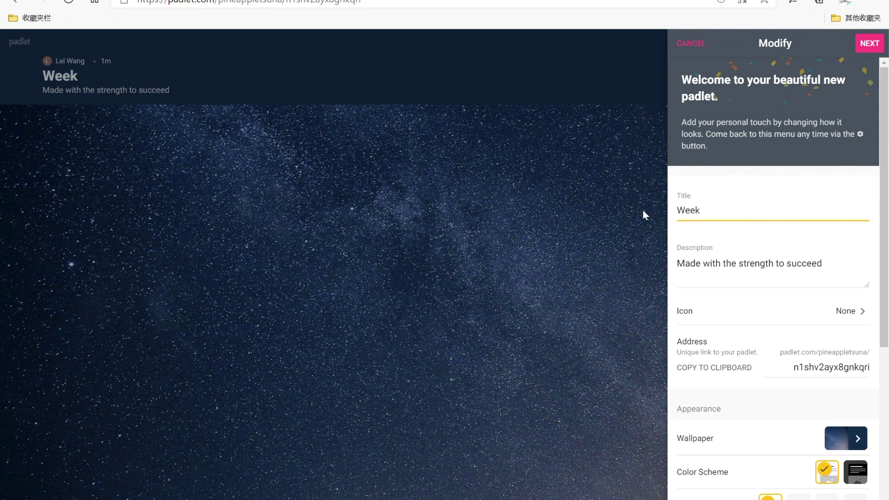
pyautogui.click(777, 245)
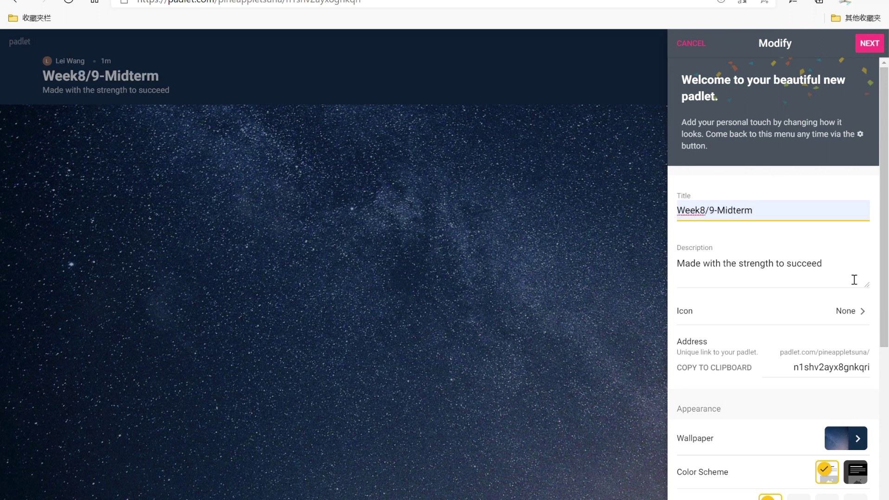
pyautogui.moveTo(856, 280); pyautogui.dragTo(644, 275)
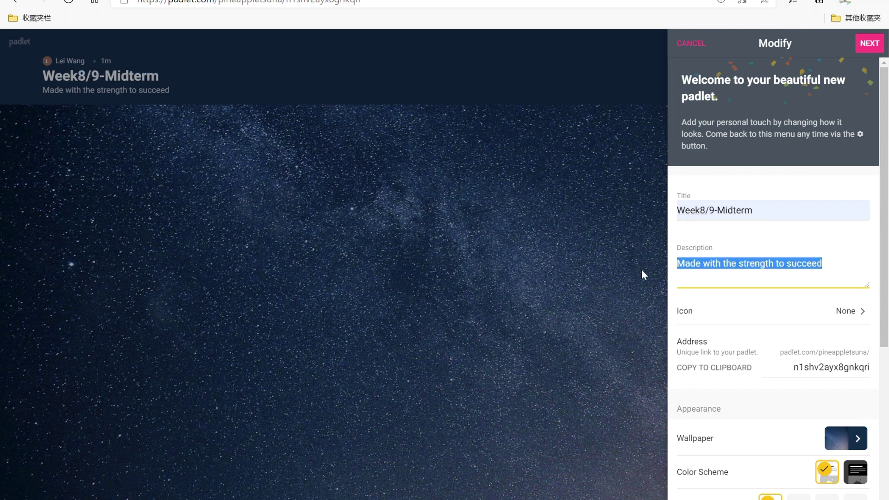
pyautogui.write('Choose a topic you like, you can attach with any pics, videos, or files, etc.')
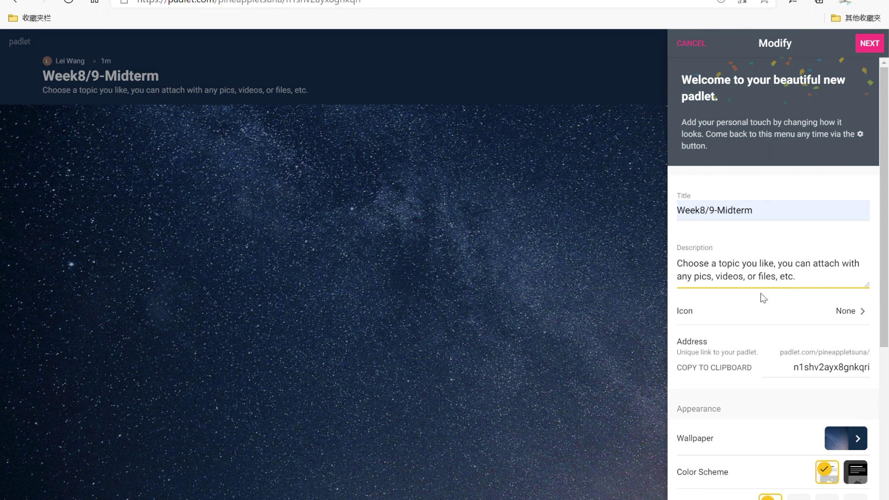
pyautogui.scroll(-2, 758, 297)
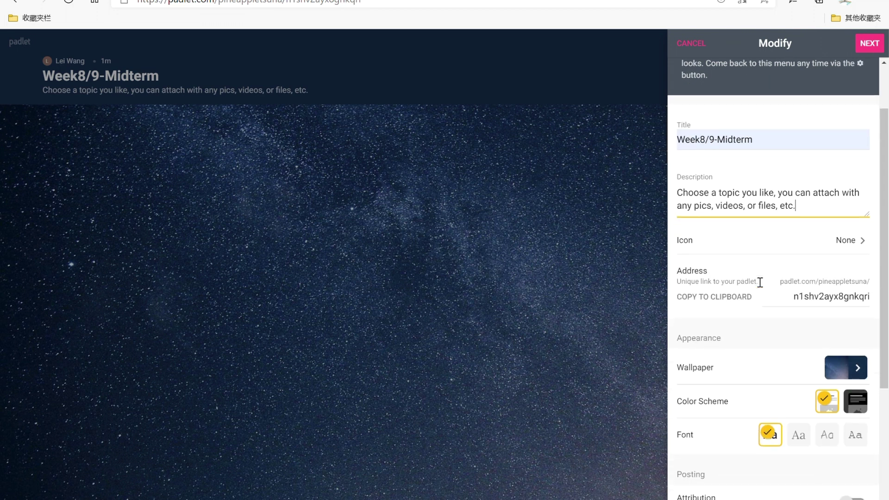
# Set the padlet's icon to the memo emoji from the Objects emojis.
pyautogui.click(813, 247)
pyautogui.click(846, 239)
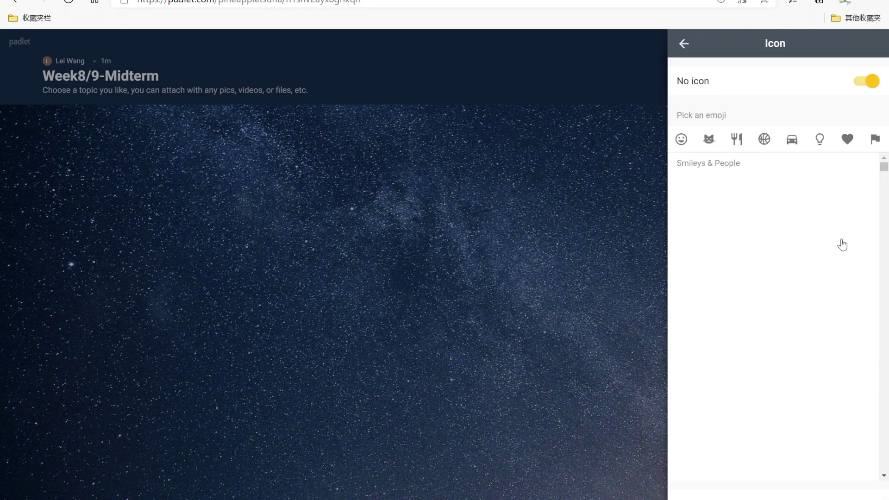
pyautogui.click(718, 144)
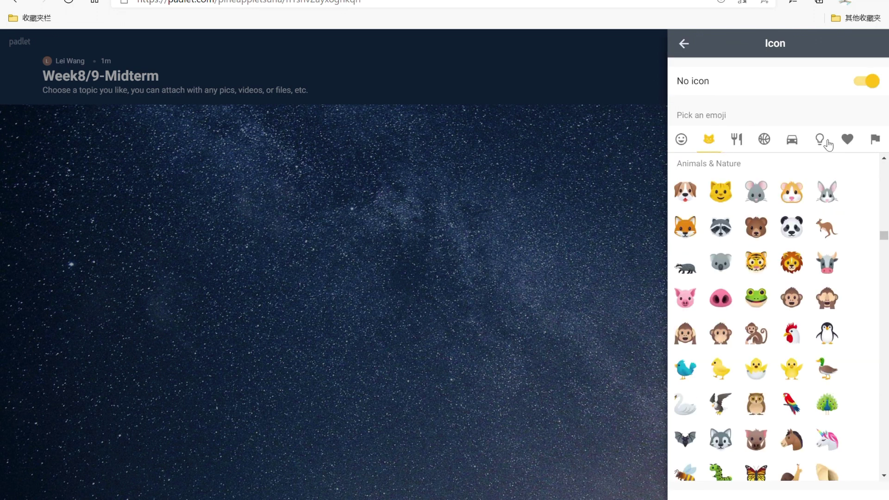
pyautogui.click(821, 141)
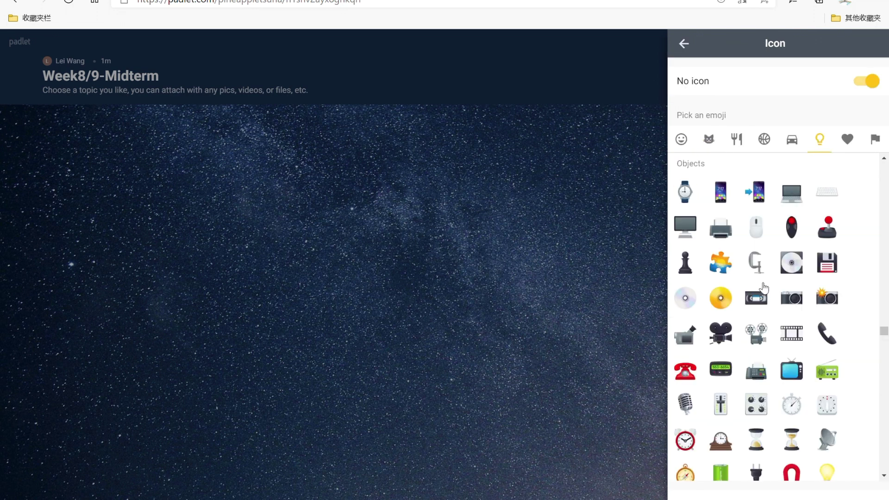
pyautogui.scroll(-10, 753, 350)
pyautogui.scroll(-15, 741, 352)
pyautogui.scroll(-3, 731, 353)
pyautogui.click(721, 271)
pyautogui.click(685, 45)
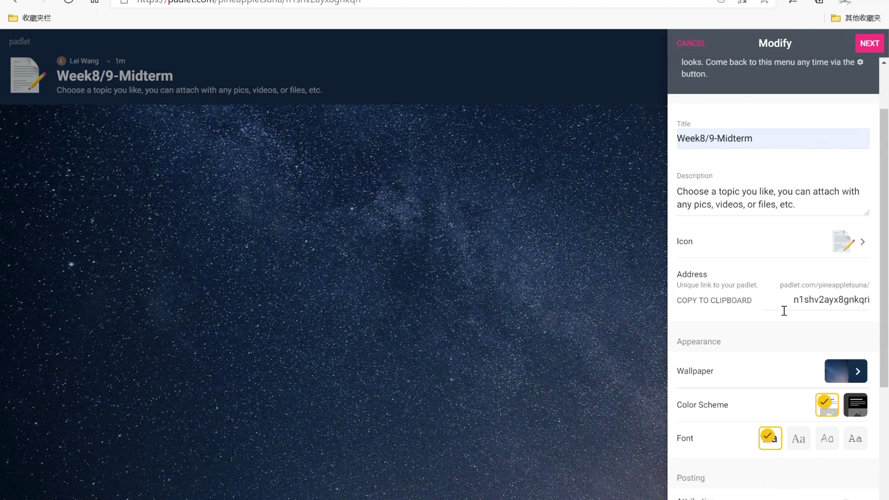
# Set the wallpaper to the 'Cheers to the New Year' picture.
pyautogui.scroll(-2, 766, 313)
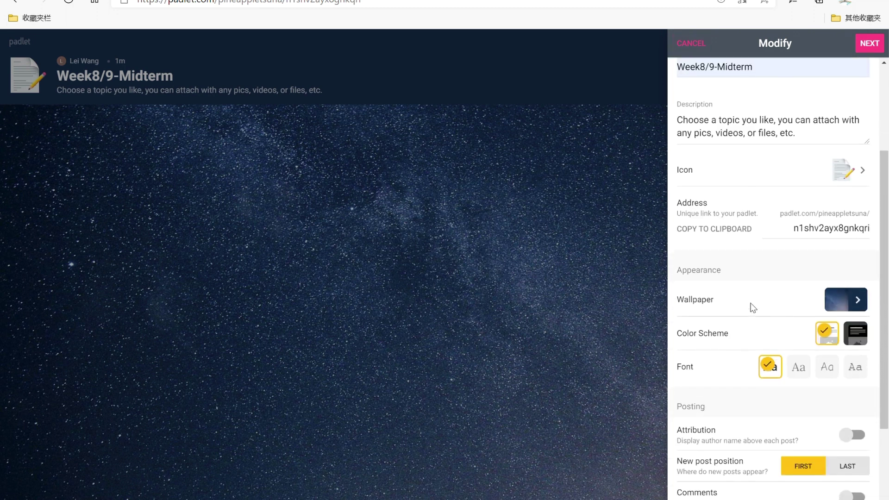
pyautogui.click(845, 300)
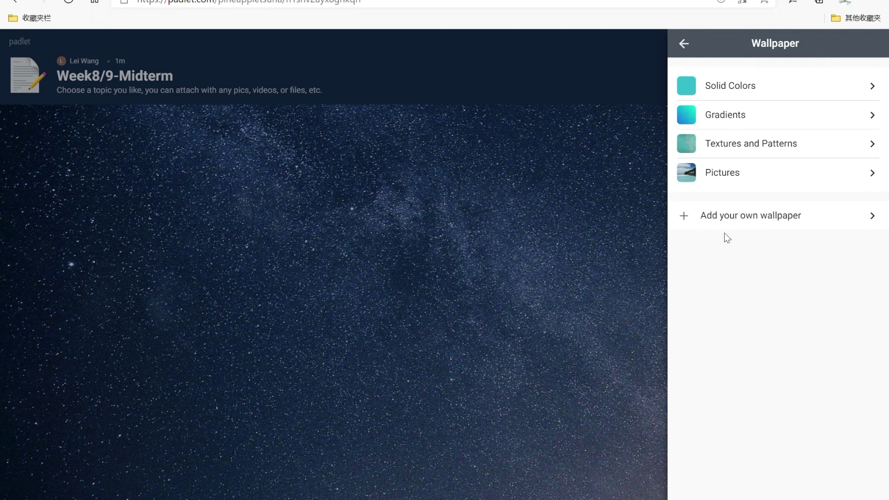
pyautogui.click(754, 173)
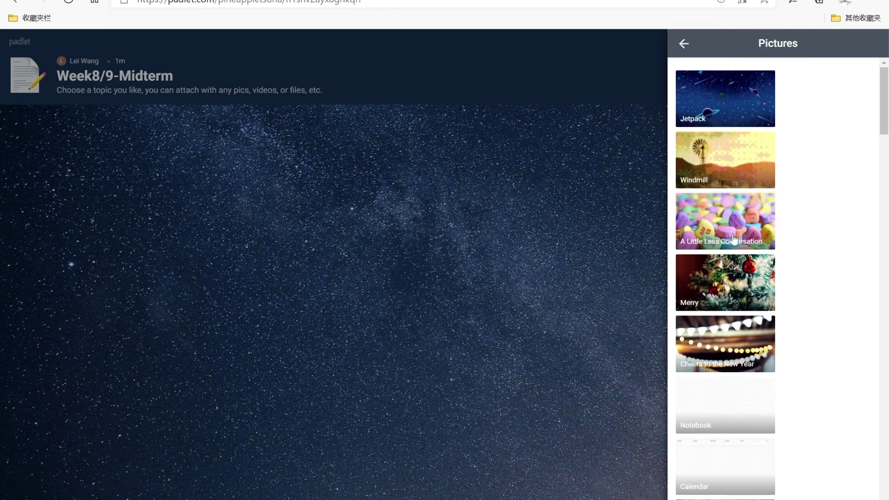
pyautogui.click(731, 343)
pyautogui.click(685, 46)
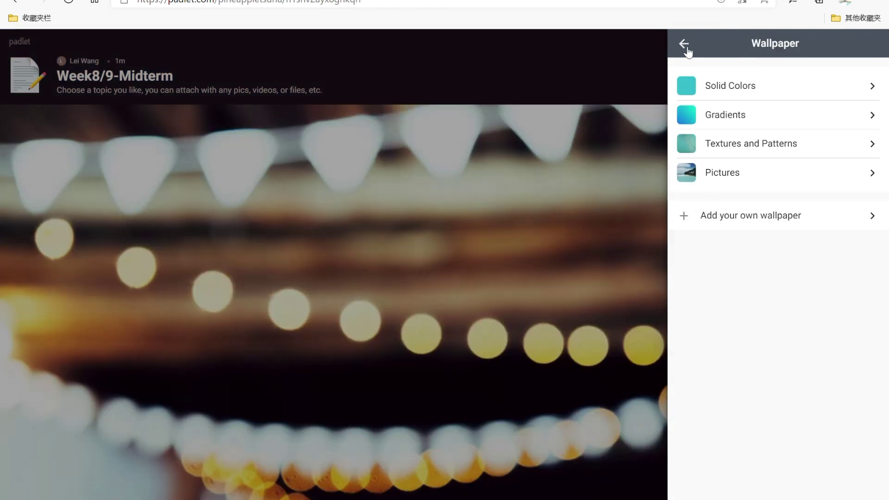
pyautogui.click(687, 49)
pyautogui.scroll(-2, 712, 305)
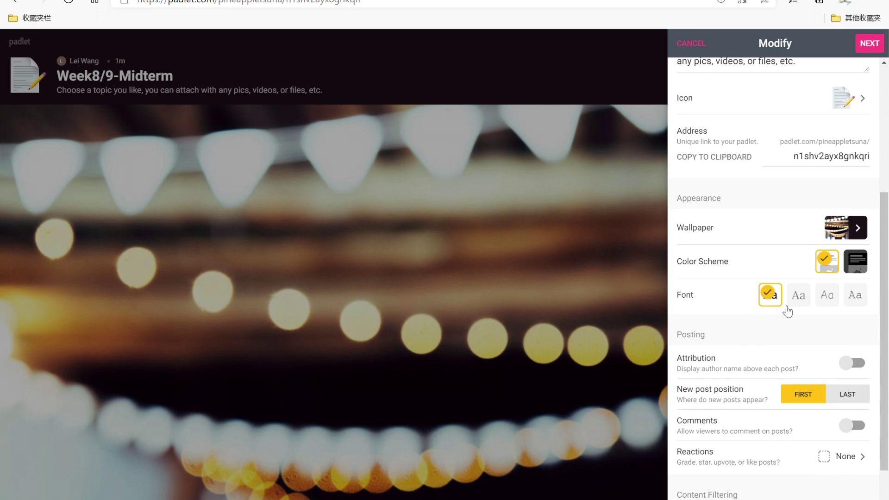
# Turn on author attribution and comments, keeping new posts first.
pyautogui.scroll(-2, 819, 310)
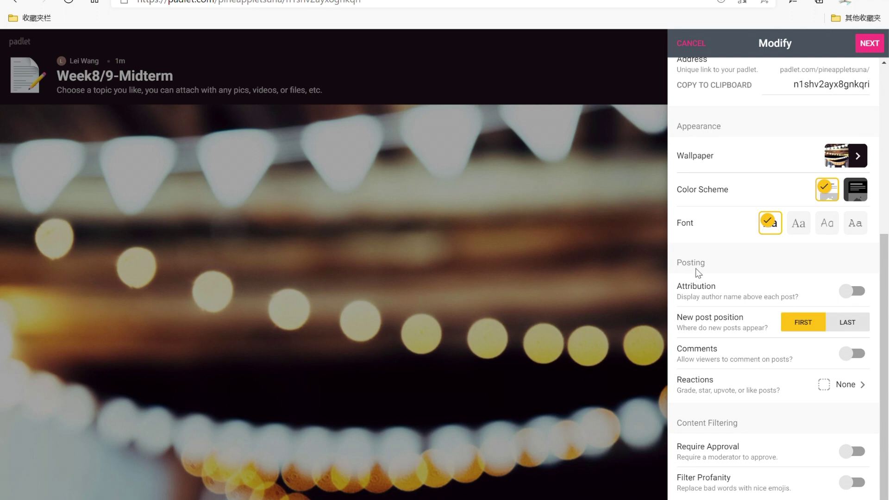
pyautogui.scroll(-1, 720, 280)
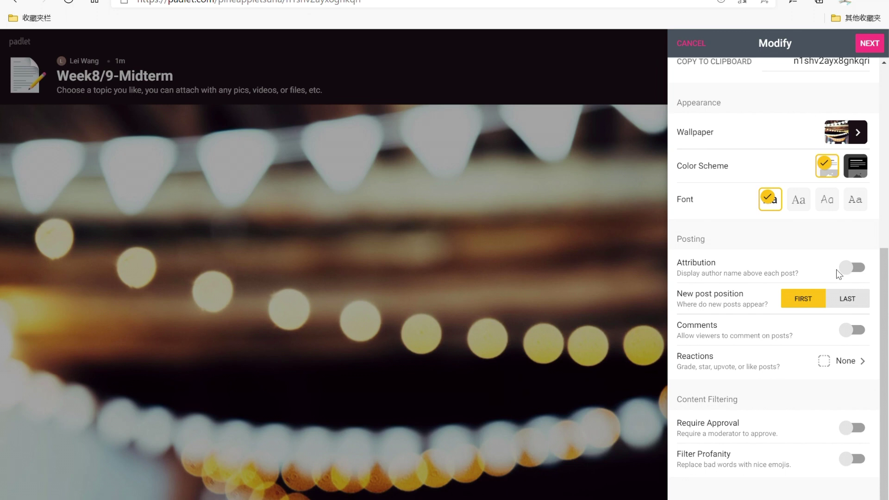
pyautogui.click(855, 268)
pyautogui.click(847, 299)
pyautogui.click(791, 302)
pyautogui.click(853, 331)
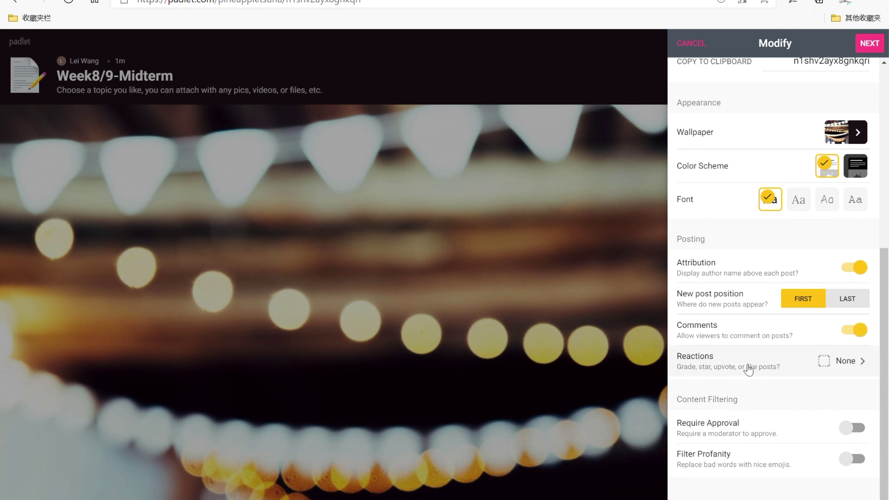
# Set reactions to Like, enable profanity filtering, and confirm the settings.
pyautogui.click(749, 371)
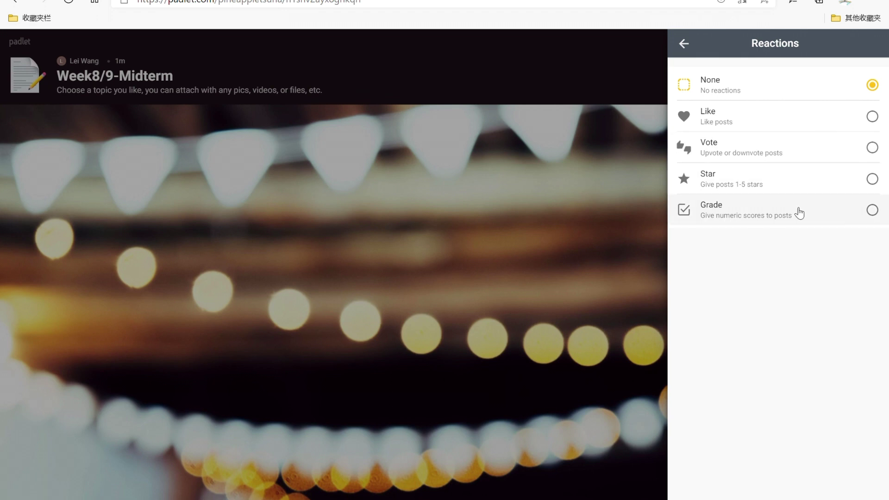
pyautogui.click(878, 122)
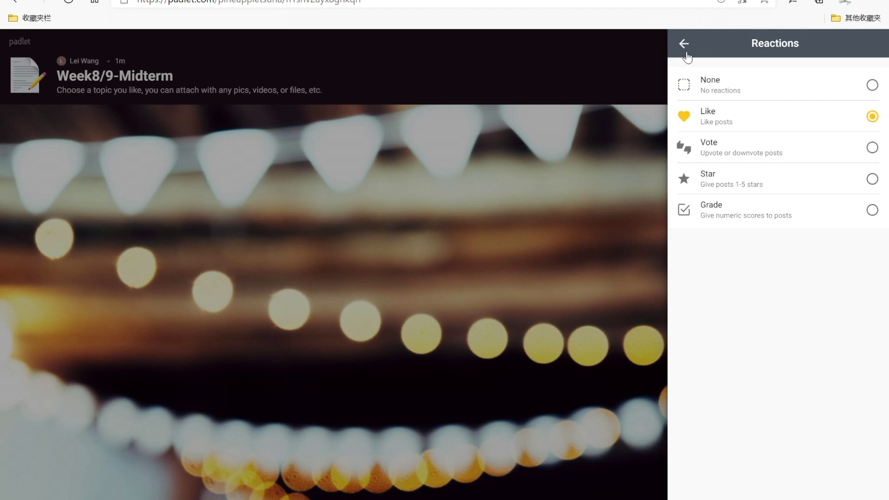
pyautogui.click(687, 48)
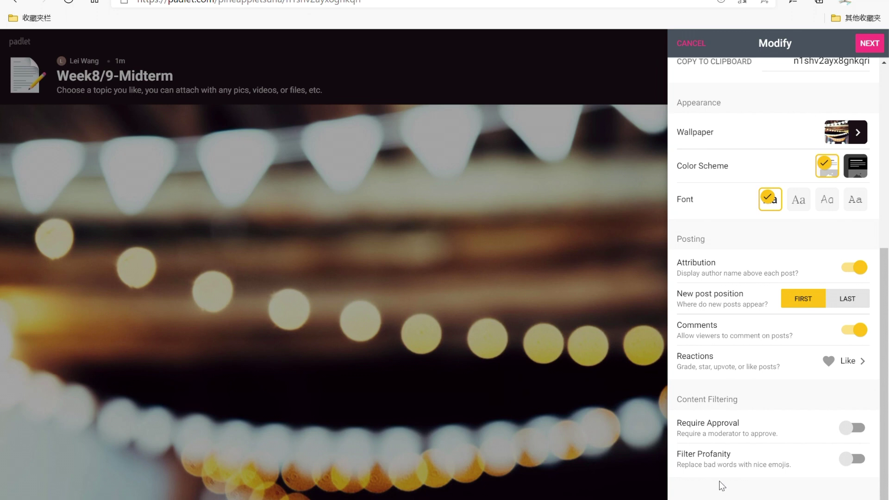
pyautogui.click(862, 461)
pyautogui.click(868, 43)
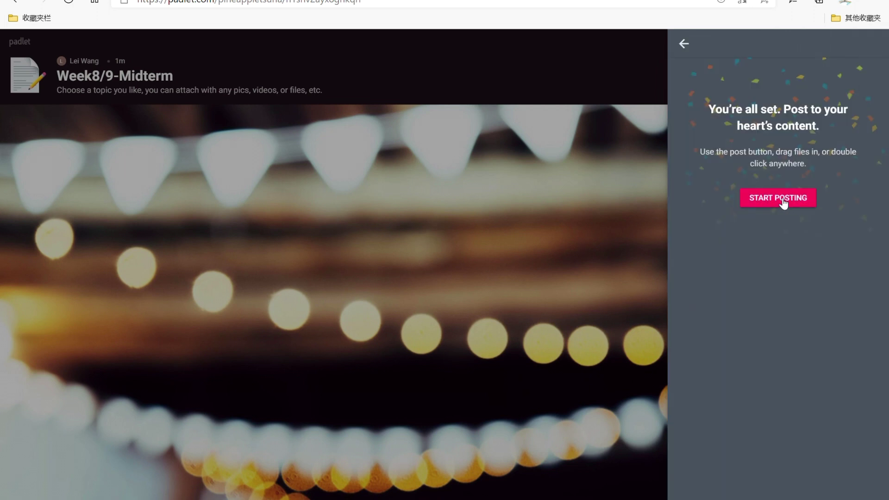
# Create a post titled with the group members' names and body text 'Nearpod'.
pyautogui.click(783, 200)
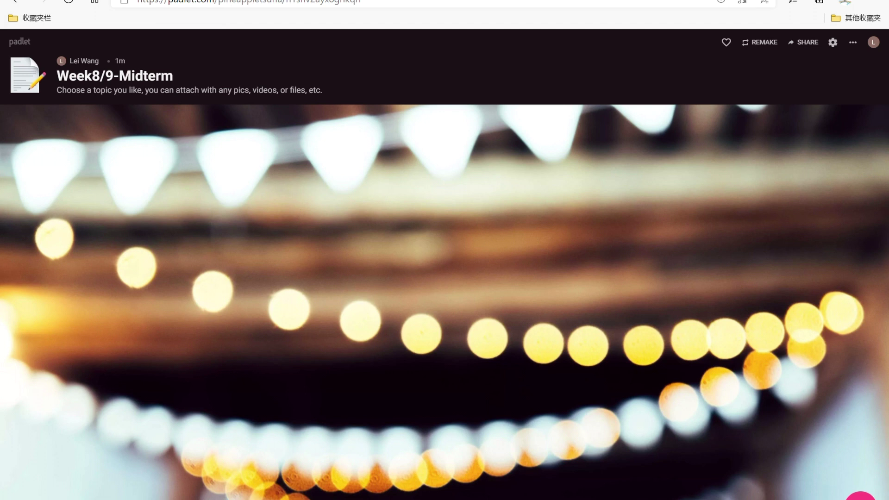
pyautogui.click(860, 495)
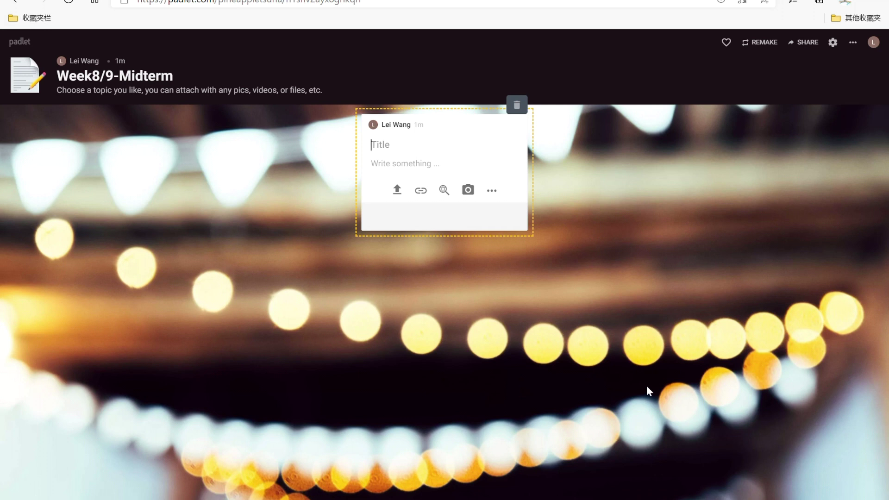
pyautogui.write('Qi&Lei')
pyautogui.click(436, 170)
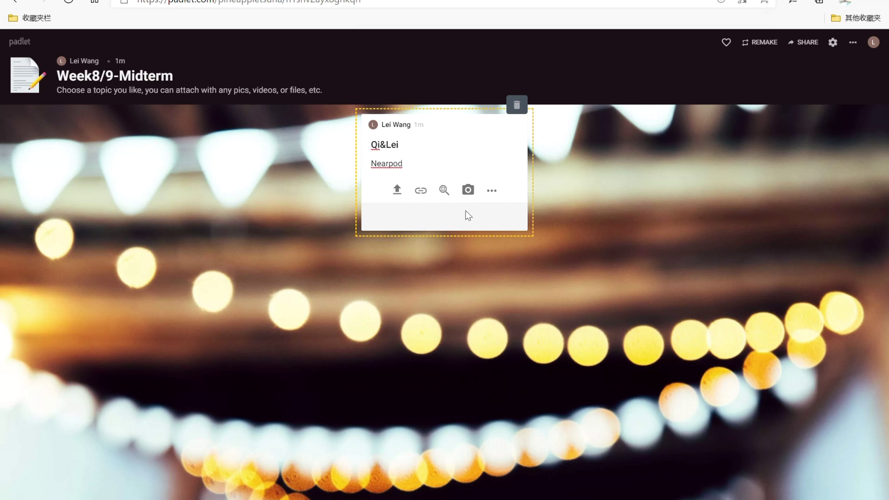
pyautogui.click(493, 191)
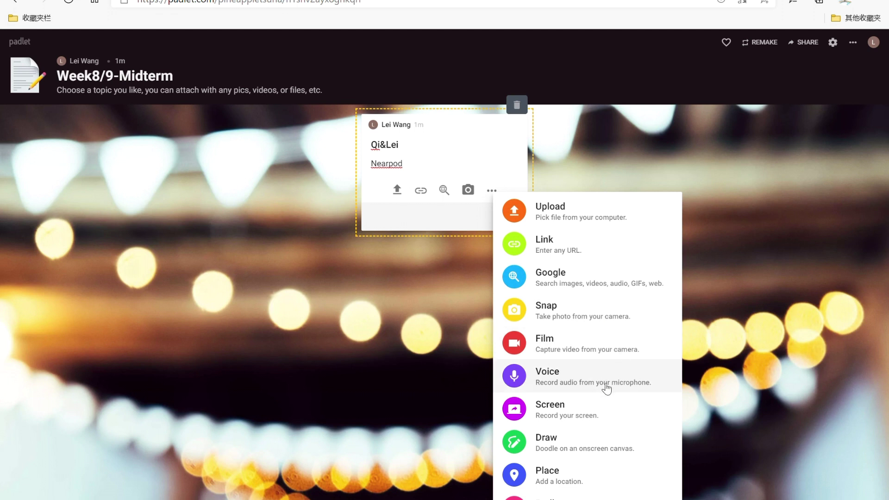
# Attach the Nearpod PowerPoint from the padlet drive instead of uploading from the computer.
pyautogui.click(609, 221)
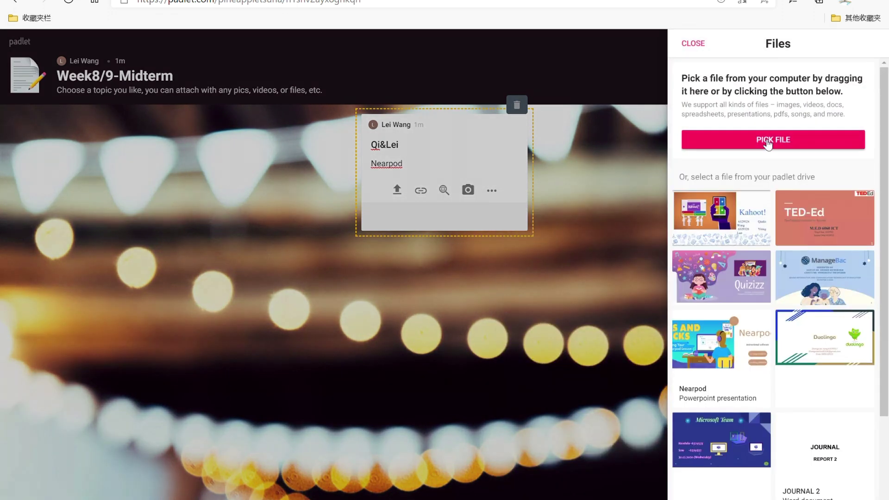
pyautogui.click(745, 140)
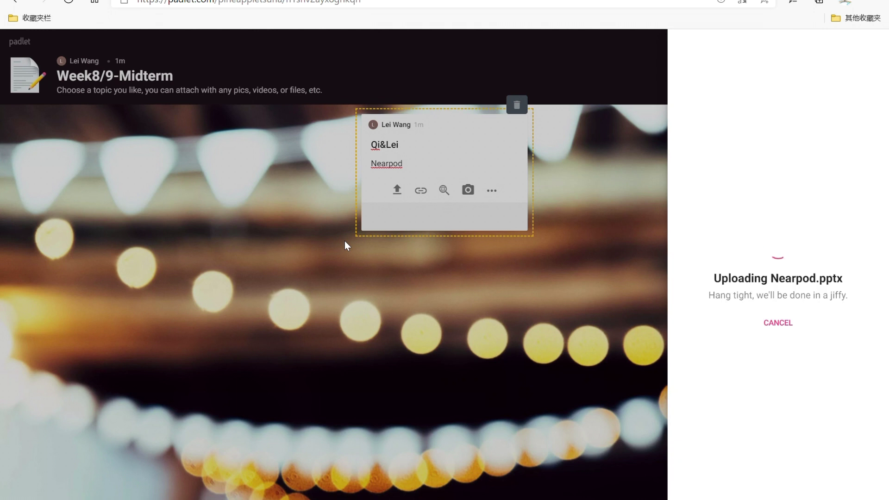
pyautogui.click(792, 325)
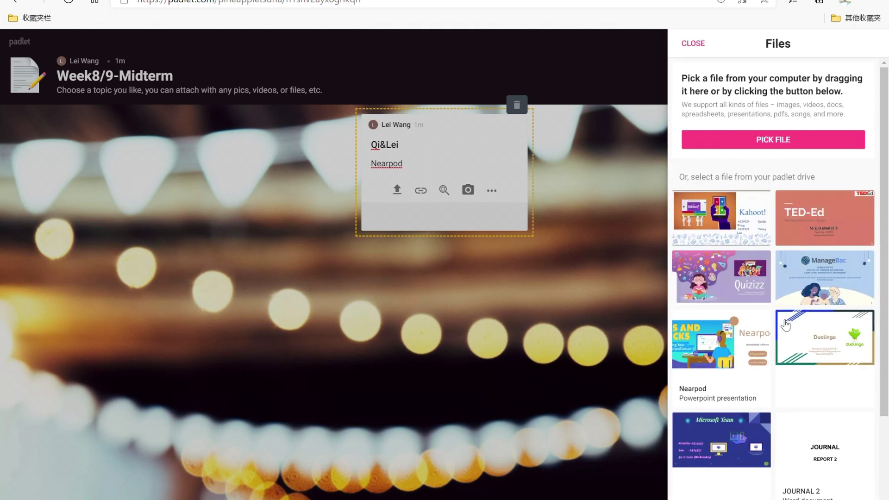
pyautogui.scroll(-2, 768, 268)
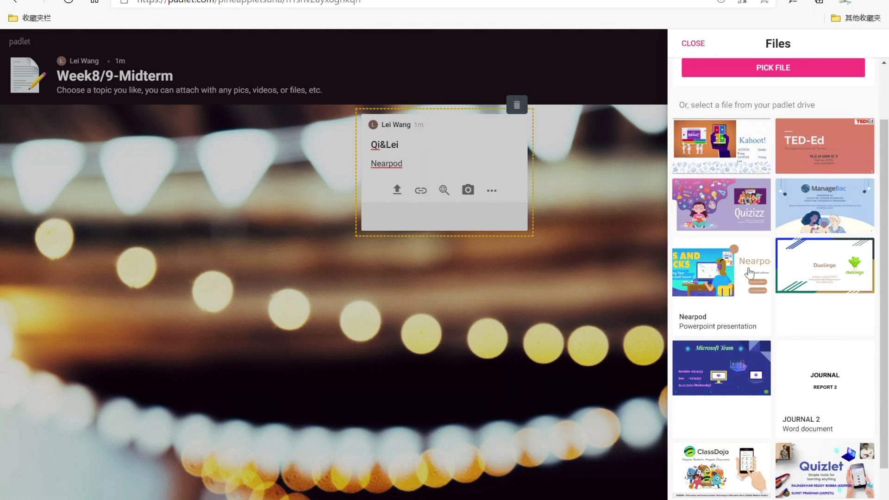
pyautogui.click(730, 283)
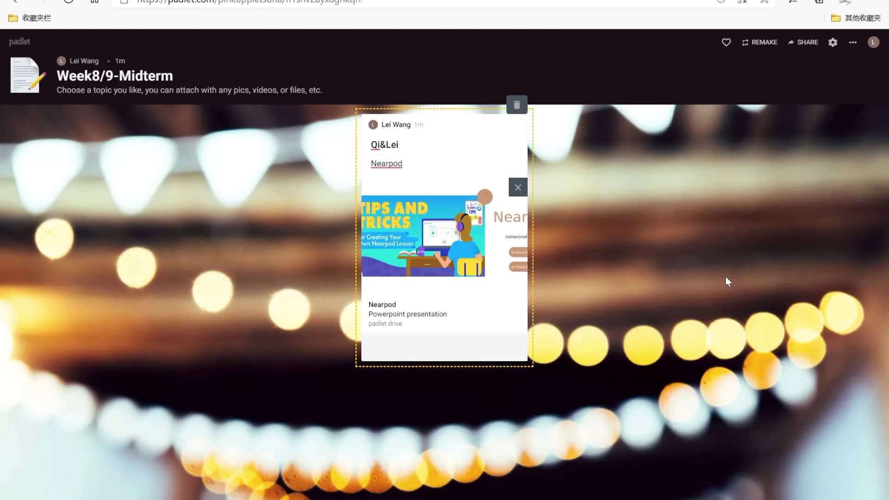
# Publish the post and page through four slides of the Nearpod presentation preview.
pyautogui.click(540, 185)
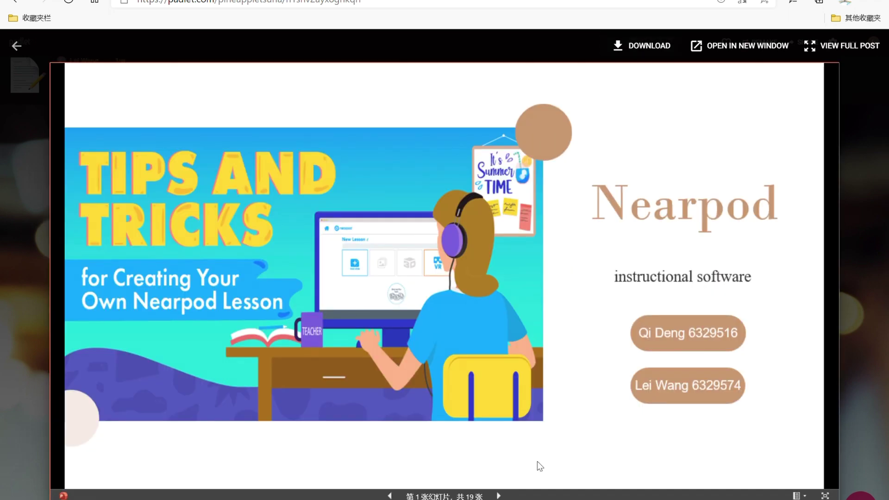
pyautogui.click(501, 495)
pyautogui.click(500, 496)
pyautogui.click(500, 496)
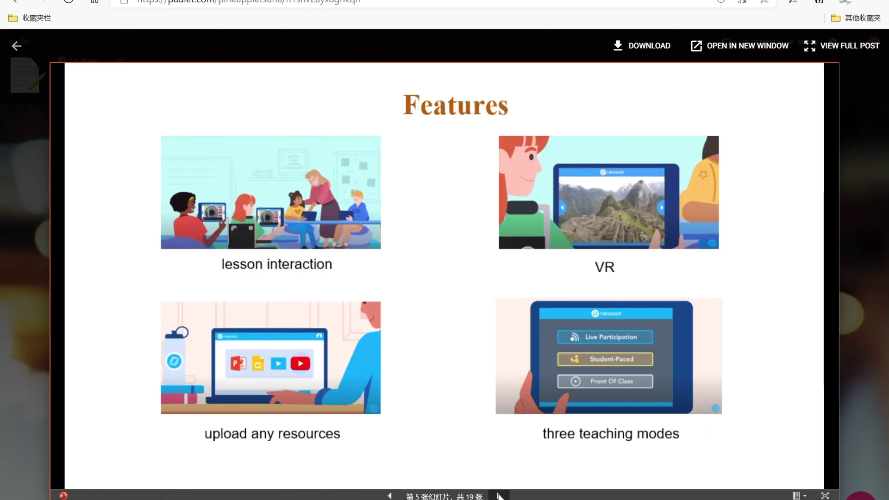
pyautogui.click(500, 495)
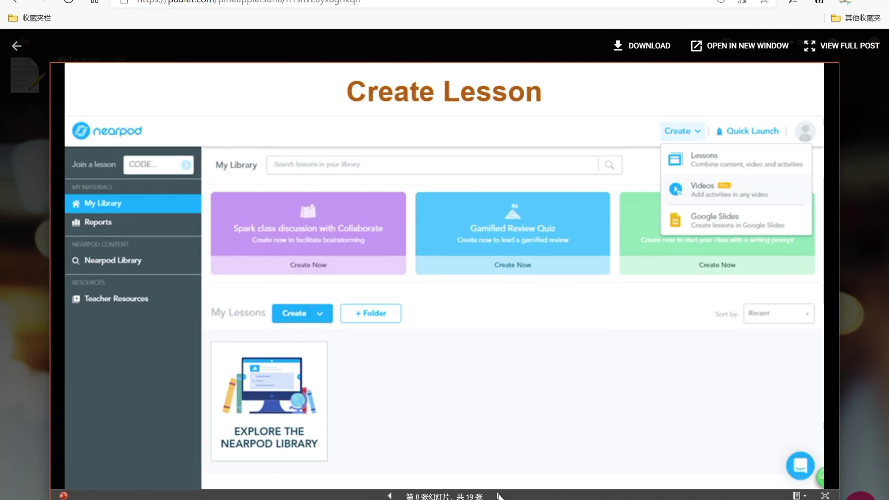
pyautogui.click(18, 48)
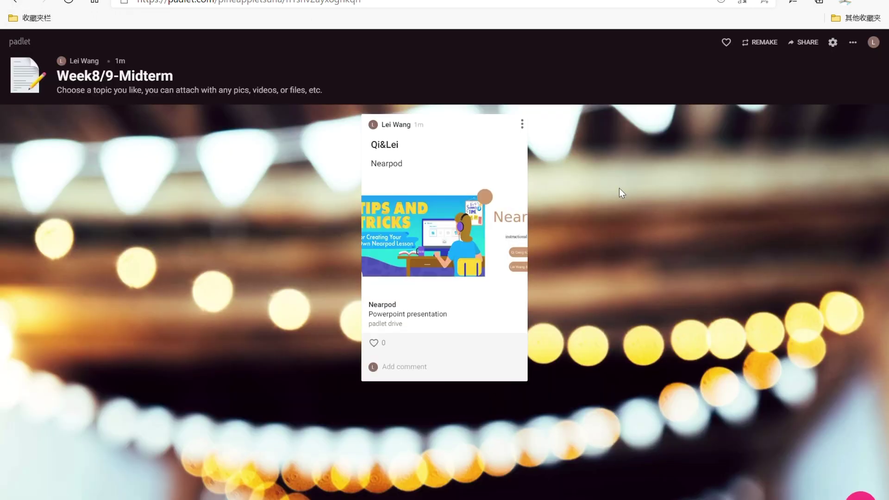
# Colour the Nearpod post light blue and briefly open it for editing.
pyautogui.click(522, 124)
pyautogui.click(558, 123)
pyautogui.click(523, 124)
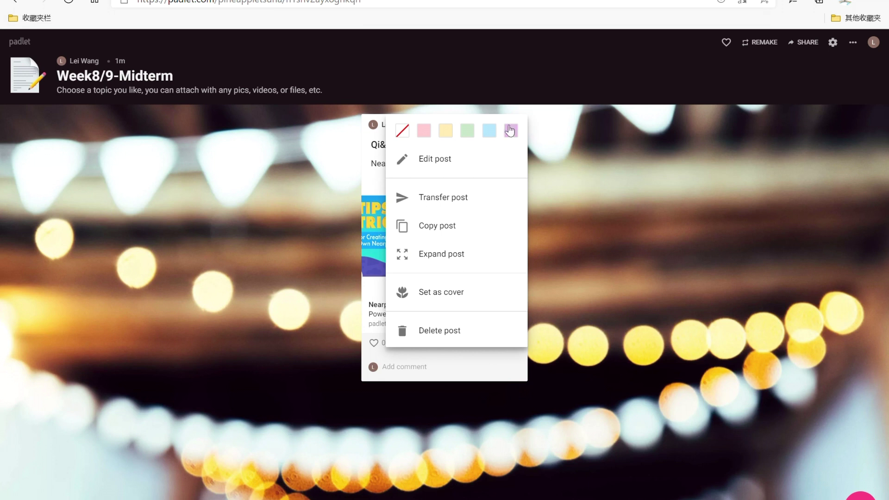
pyautogui.click(491, 131)
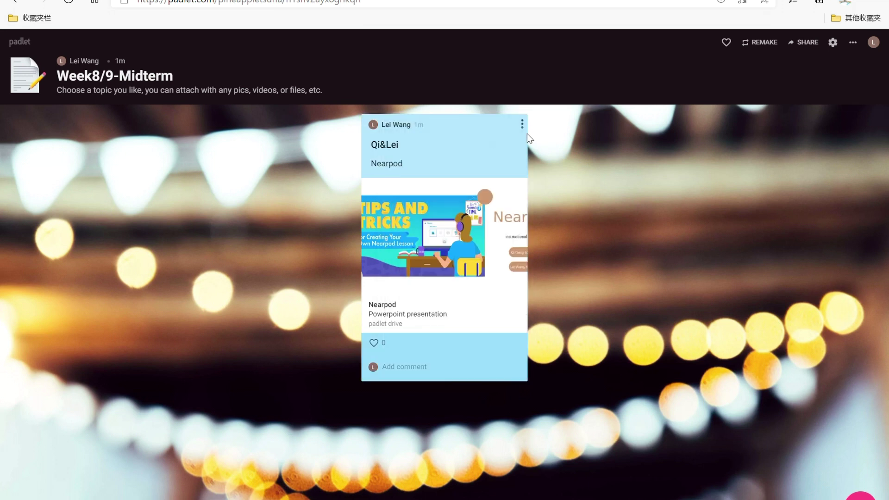
pyautogui.click(522, 126)
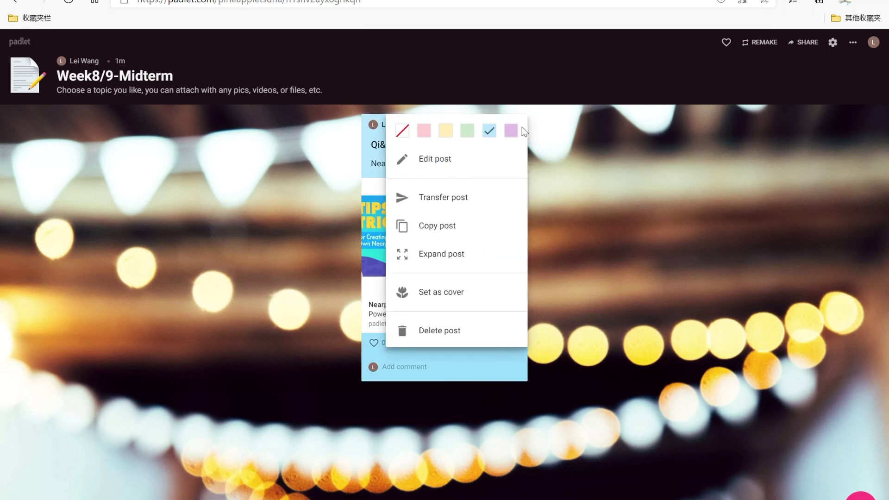
pyautogui.click(480, 159)
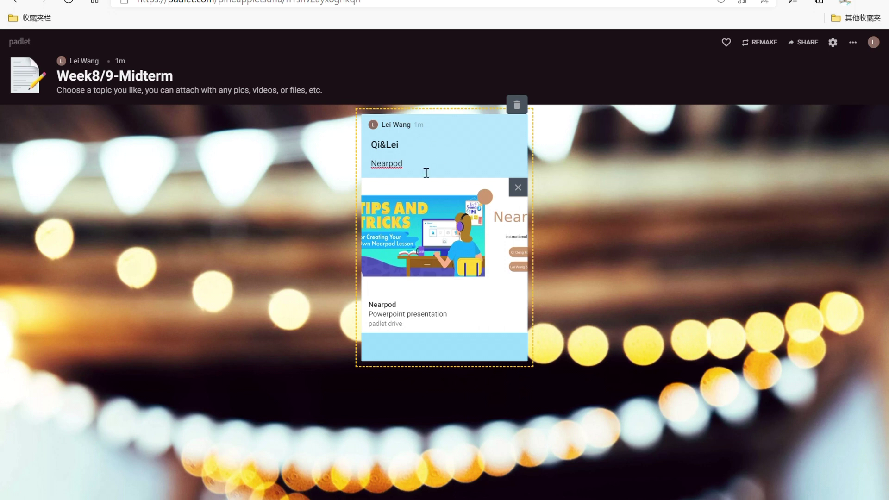
pyautogui.click(570, 156)
pyautogui.click(522, 126)
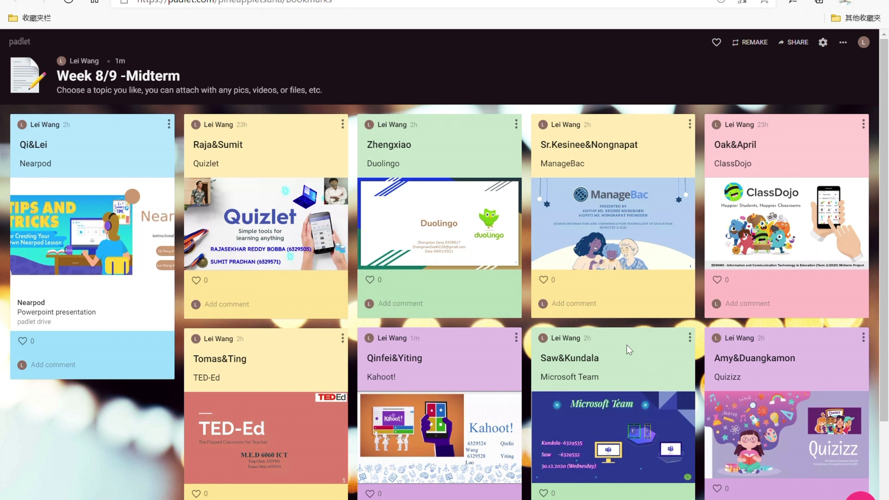
# Preview the Kahoot post's slide at full size on the Midterm wall, then close it.
pyautogui.scroll(-2, 656, 317)
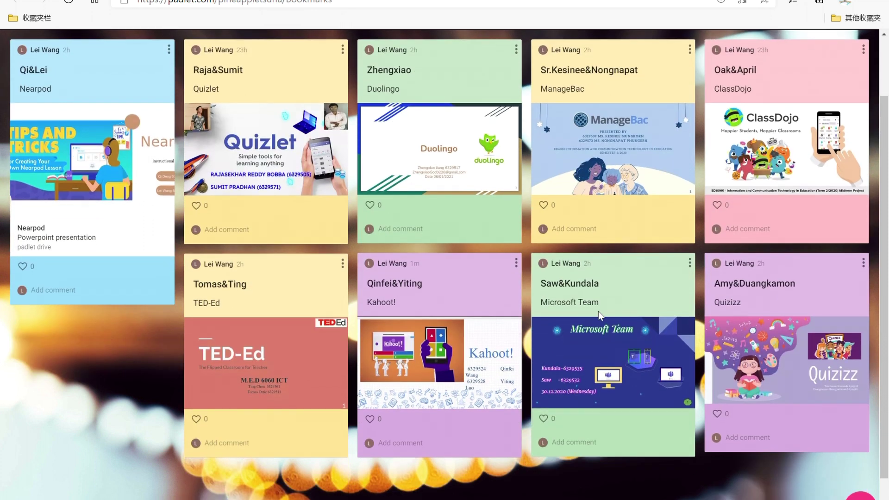
pyautogui.scroll(2, 603, 316)
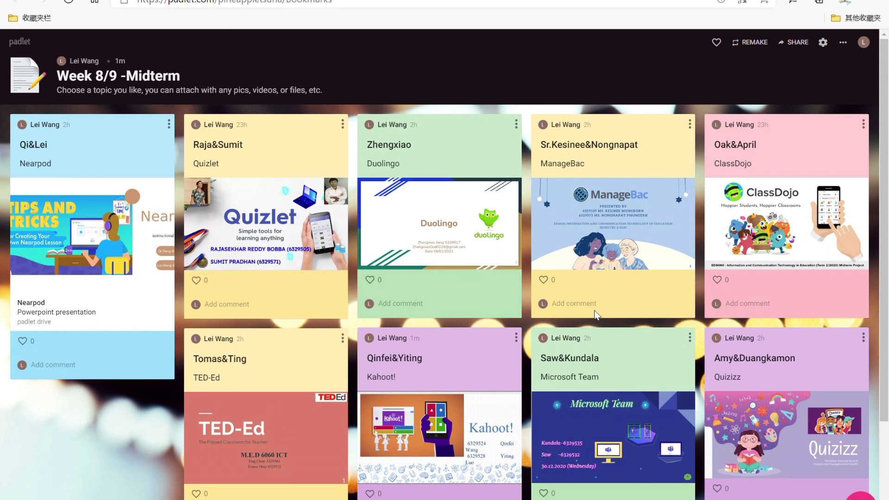
pyautogui.scroll(-2, 482, 293)
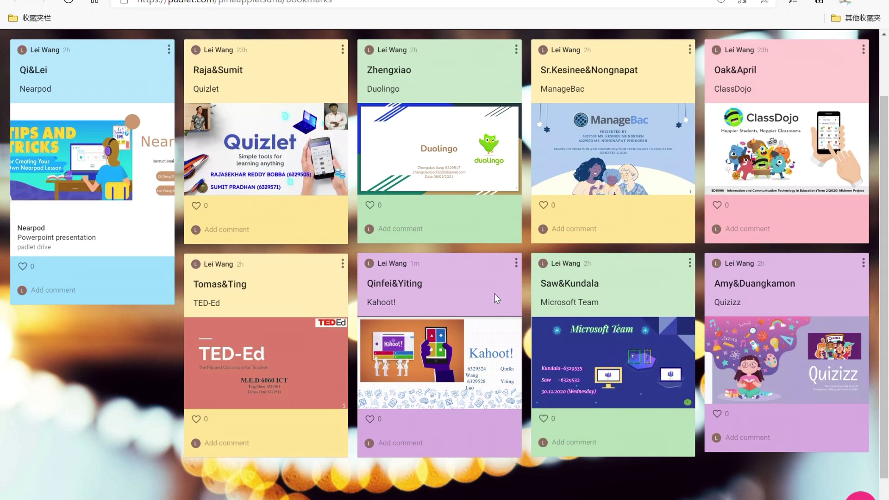
pyautogui.scroll(2, 496, 294)
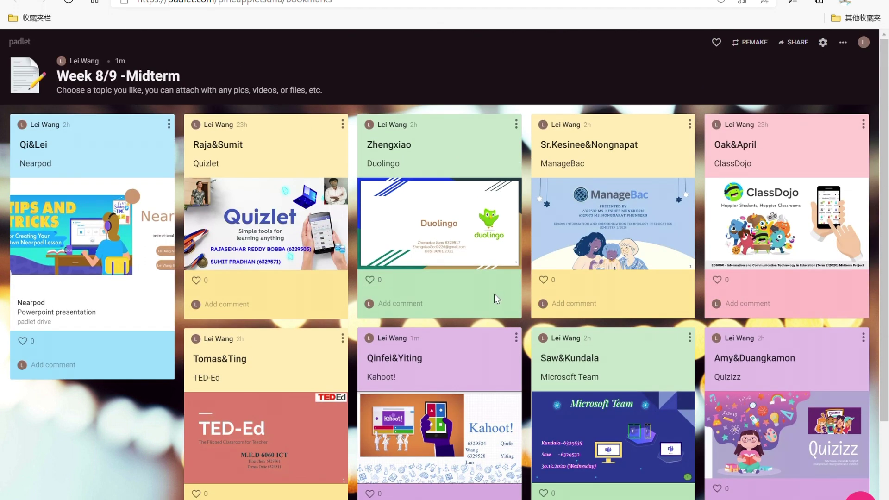
pyautogui.scroll(-2, 435, 298)
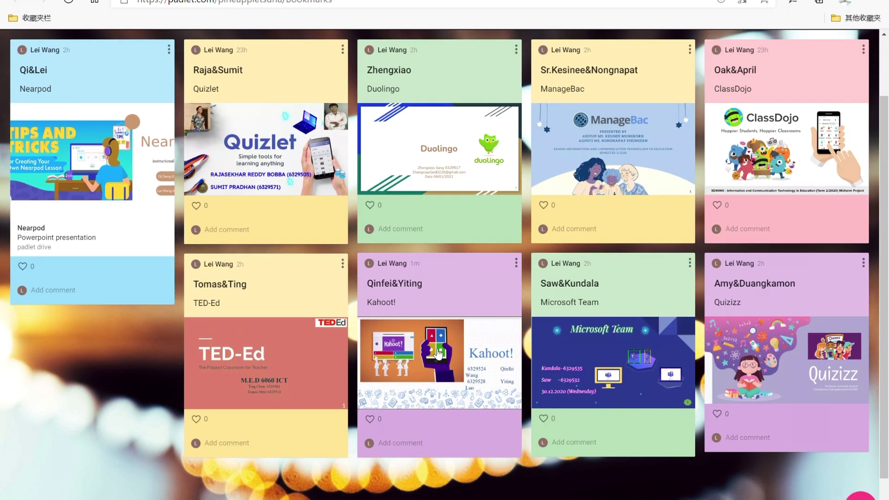
pyautogui.click(435, 353)
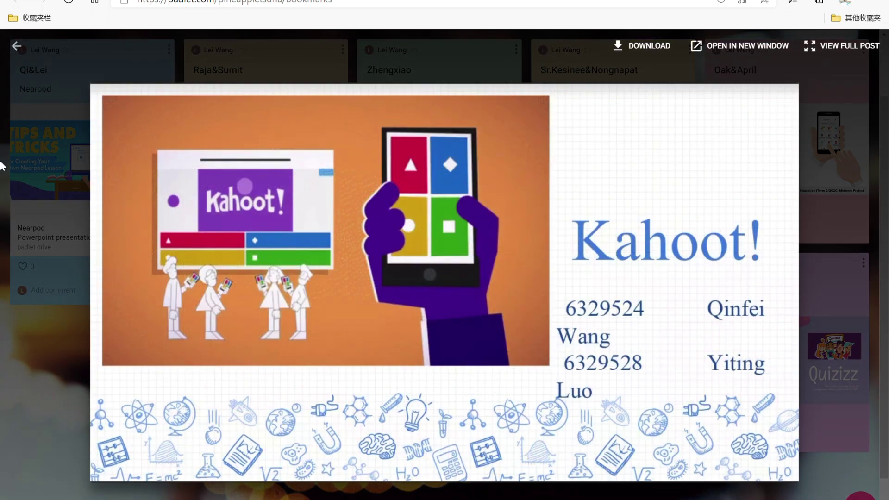
pyautogui.click(17, 47)
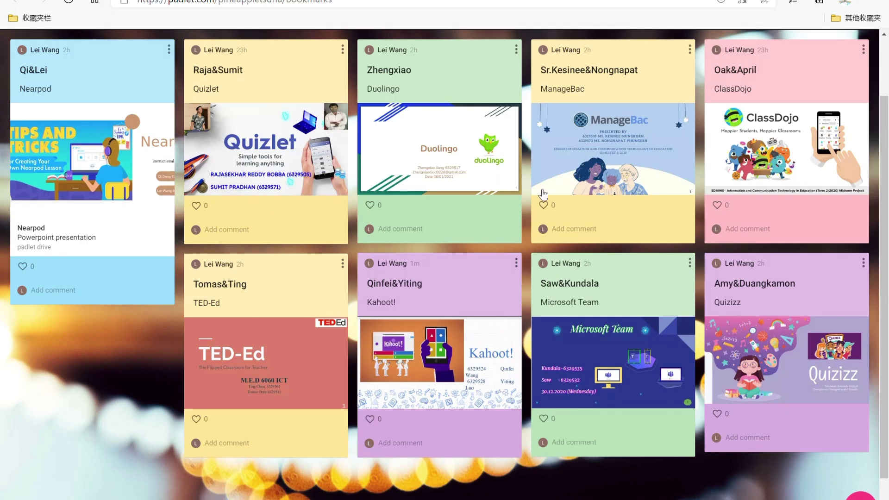
# Preview the ManageBac post's slide, close it, and like a post on the wall.
pyautogui.click(577, 174)
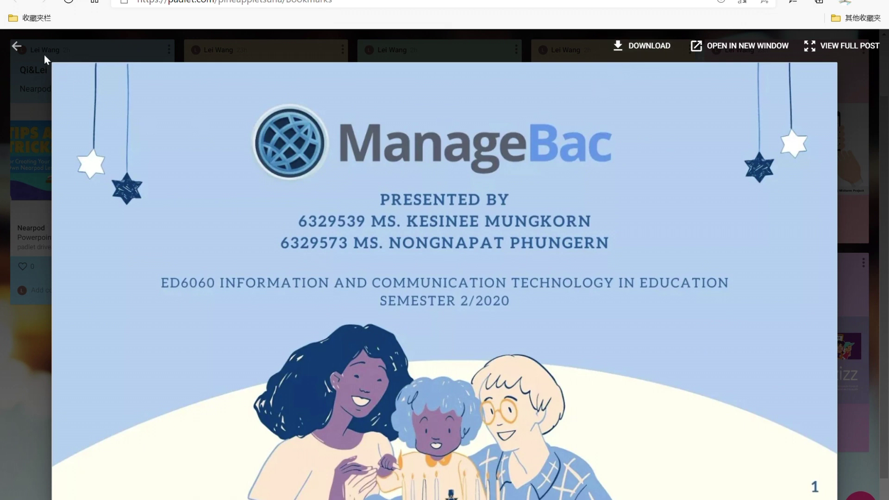
pyautogui.click(16, 47)
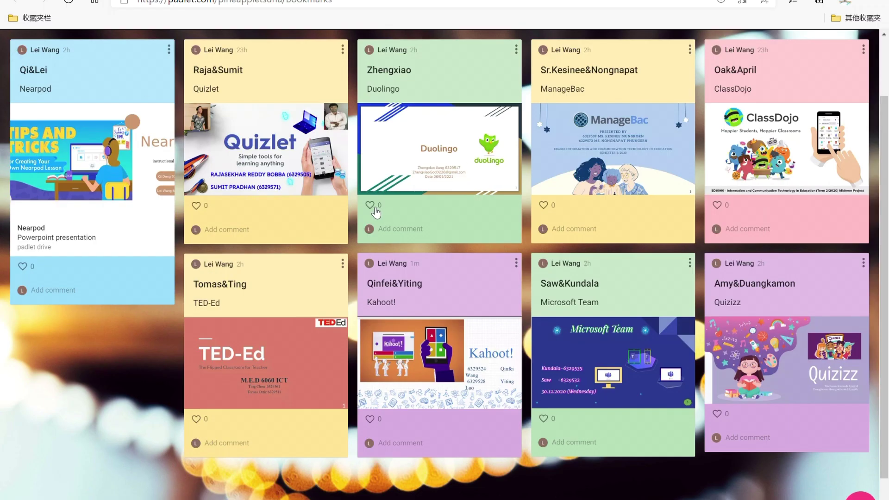
pyautogui.click(196, 205)
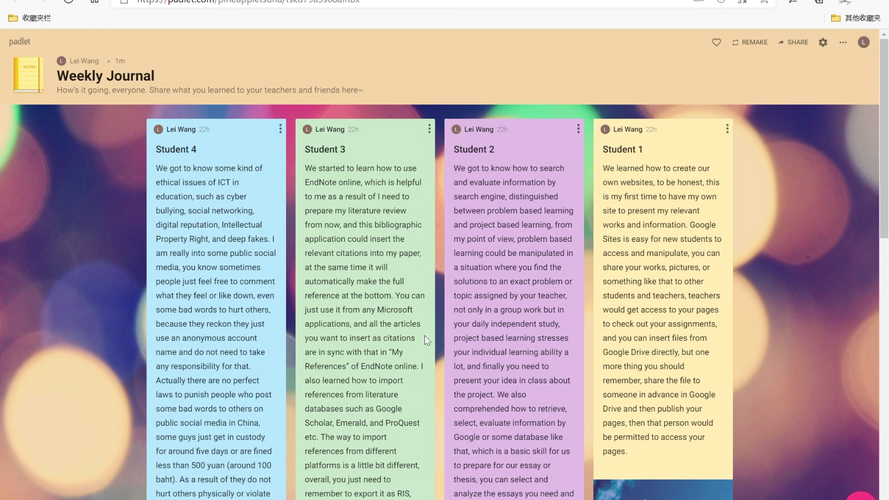
pyautogui.scroll(-5, 443, 333)
pyautogui.scroll(3, 443, 333)
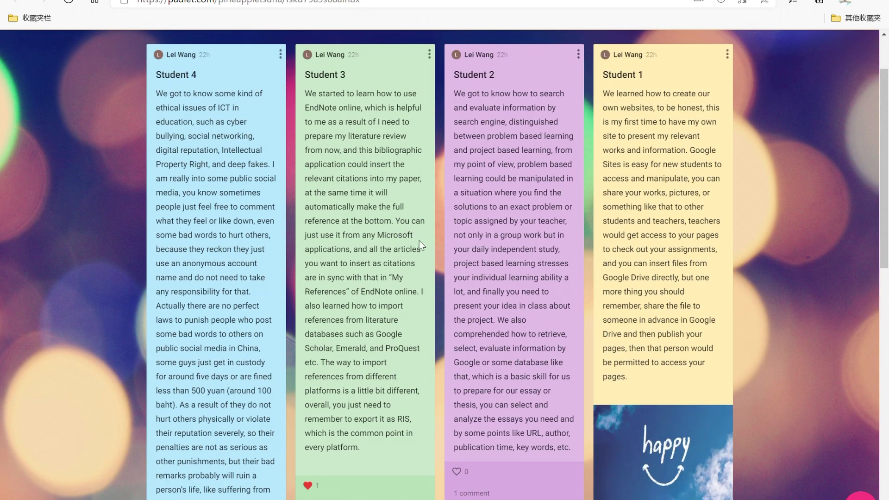
pyautogui.scroll(-10, 427, 252)
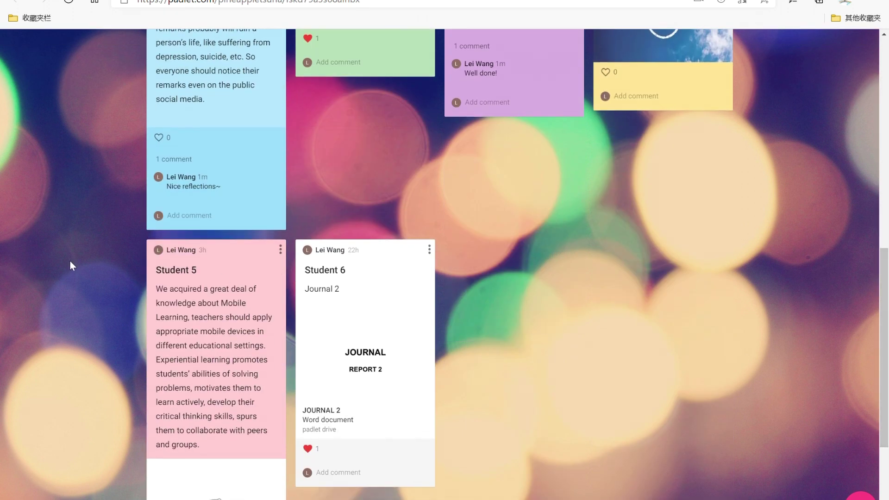
pyautogui.scroll(-3, 228, 293)
pyautogui.scroll(3, 223, 288)
pyautogui.scroll(5, 488, 188)
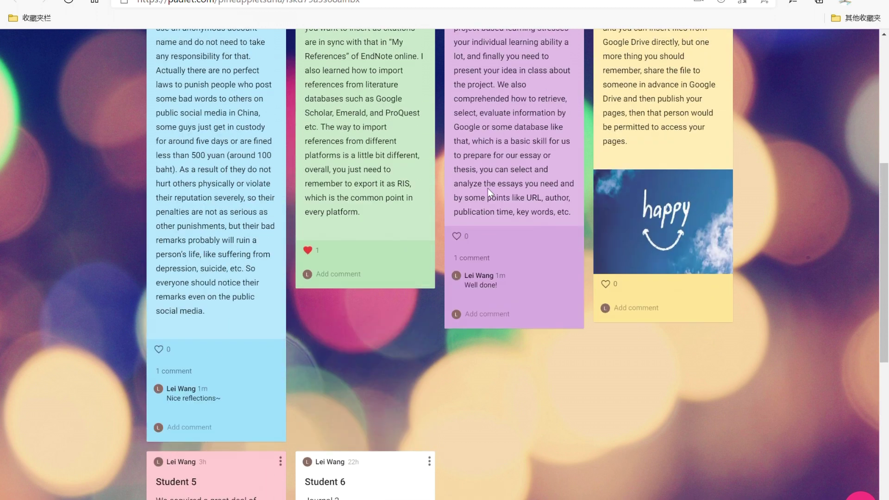
pyautogui.scroll(5, 488, 188)
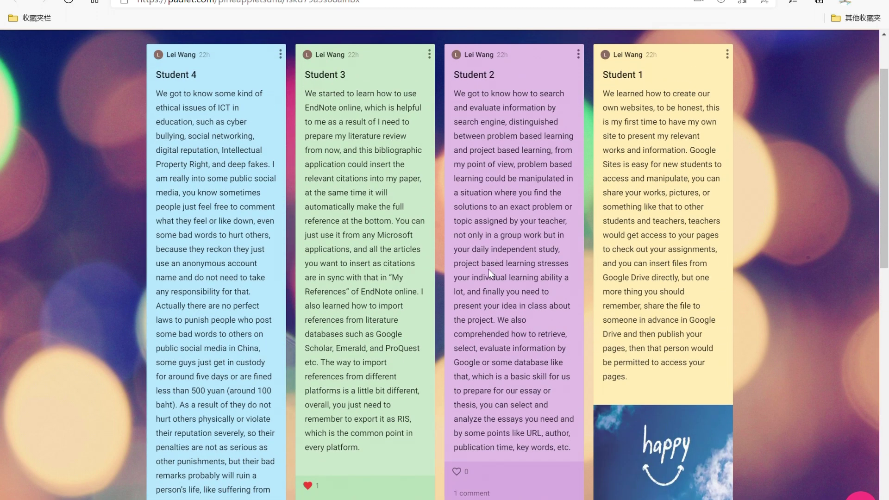
pyautogui.scroll(-7, 482, 272)
pyautogui.scroll(-1, 394, 236)
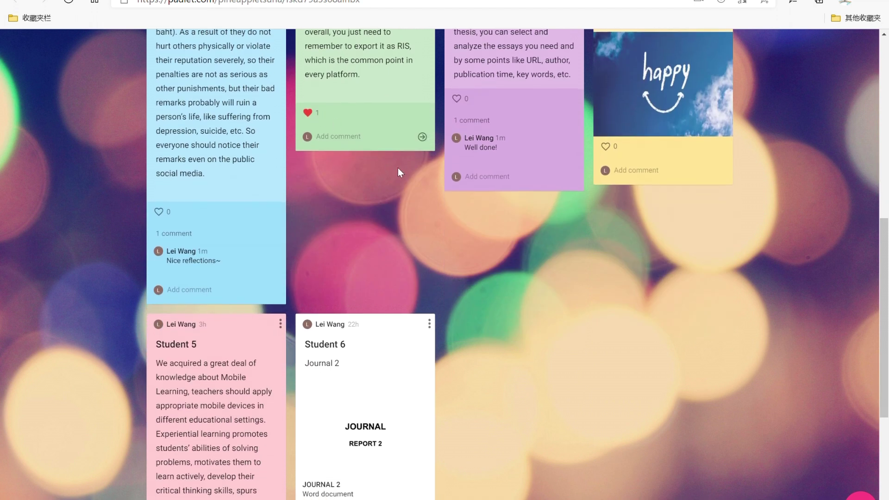
pyautogui.scroll(-3, 398, 176)
pyautogui.scroll(6, 338, 363)
pyautogui.scroll(-8, 363, 343)
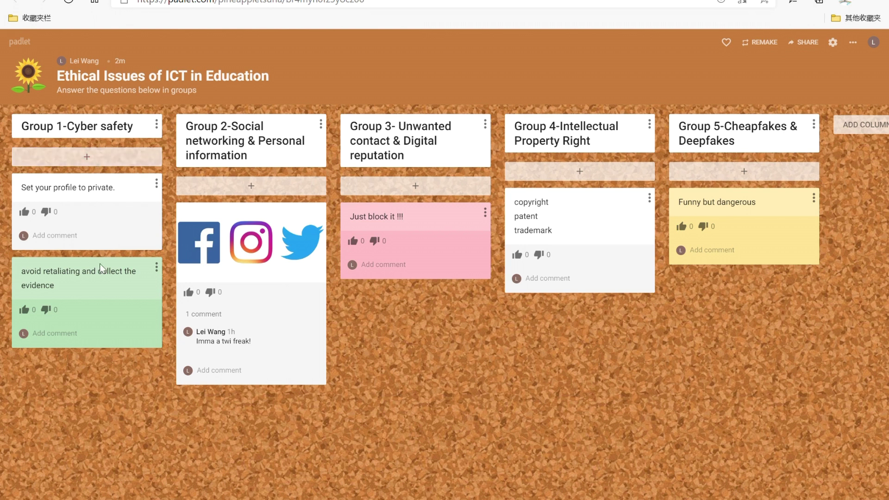
# Start a new post under Group 2, then like the 'Just block it !!!' post.
pyautogui.click(246, 190)
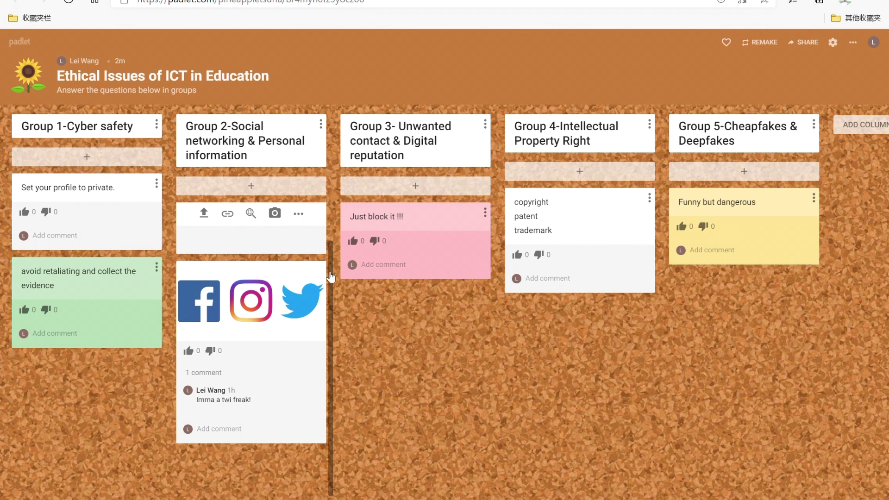
pyautogui.click(354, 242)
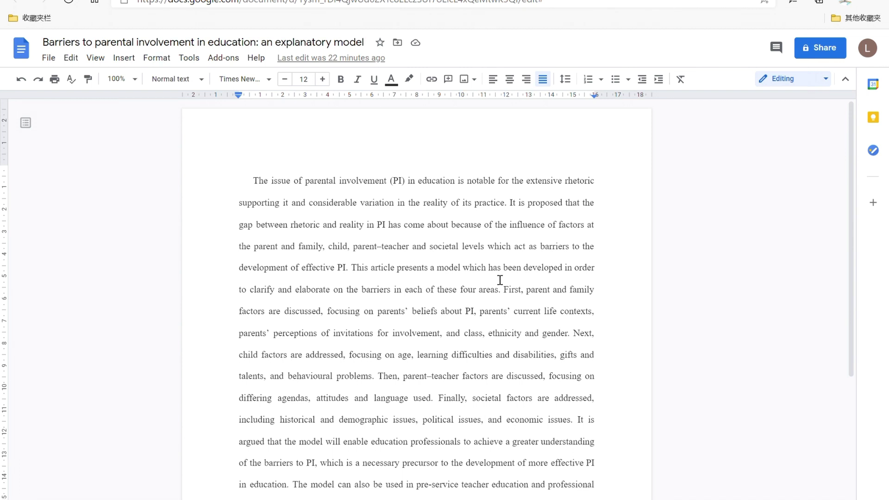
# Switch to the article's Taylor & Francis Online page.
pyautogui.hotkey('ctrl', 'Tab')
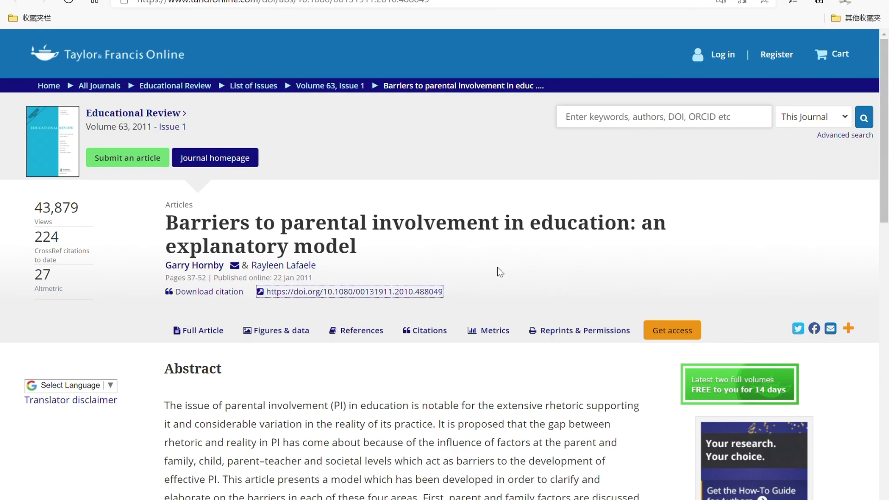
# Switch to the Cite This For Me bibliography, enlarge the page, and choose APA (7th edition).
pyautogui.hotkey('ctrl', 'Tab')
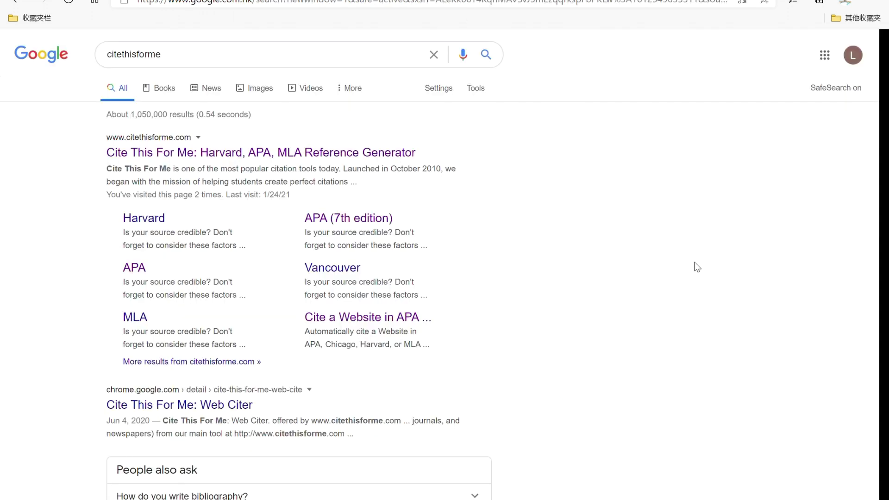
pyautogui.hotkey('ctrl', 'Tab')
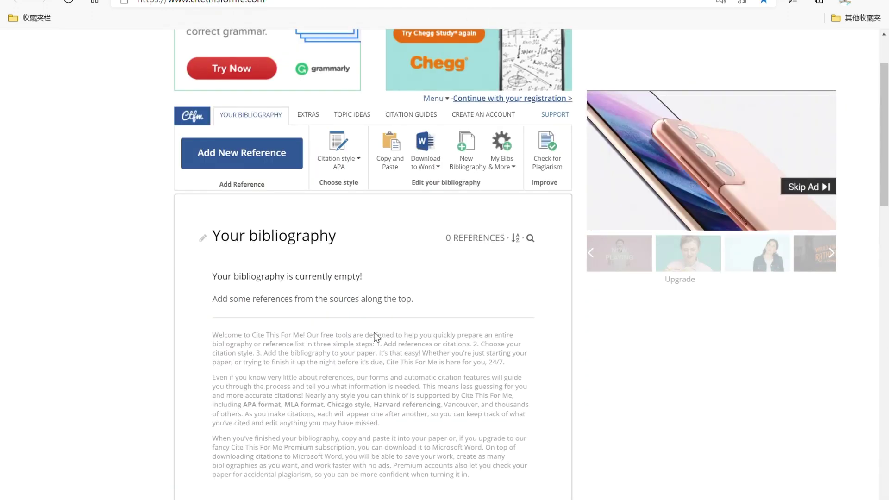
pyautogui.moveTo(606, 177)
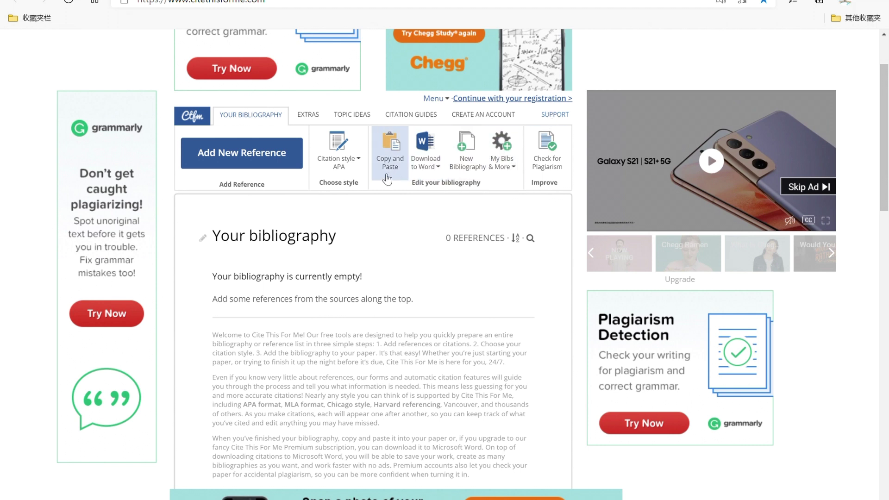
pyautogui.hotkey('ctrl', '+')
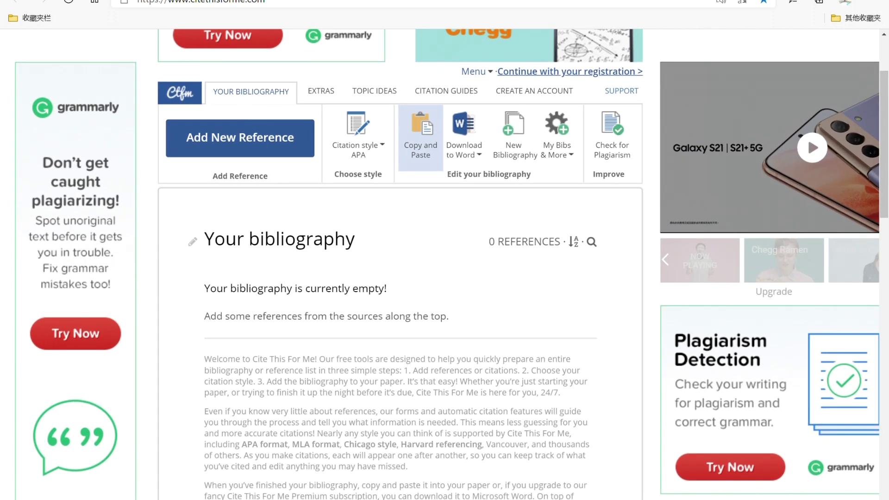
pyautogui.click(360, 152)
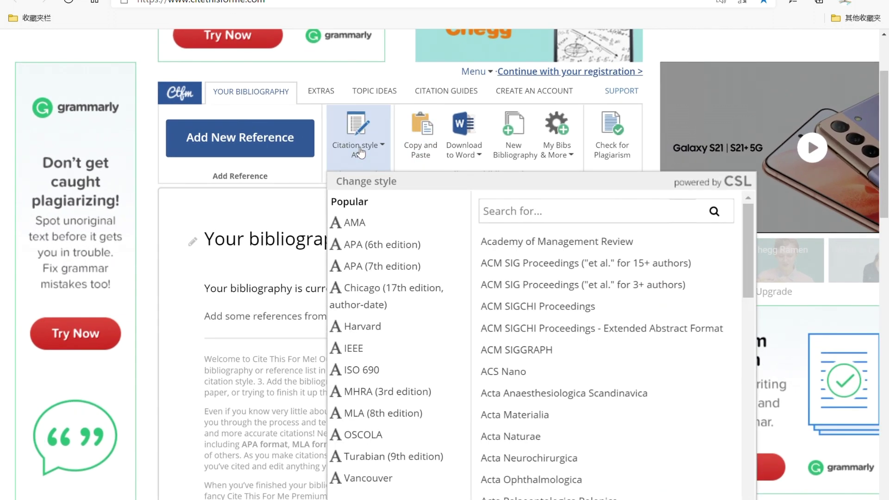
pyautogui.click(390, 266)
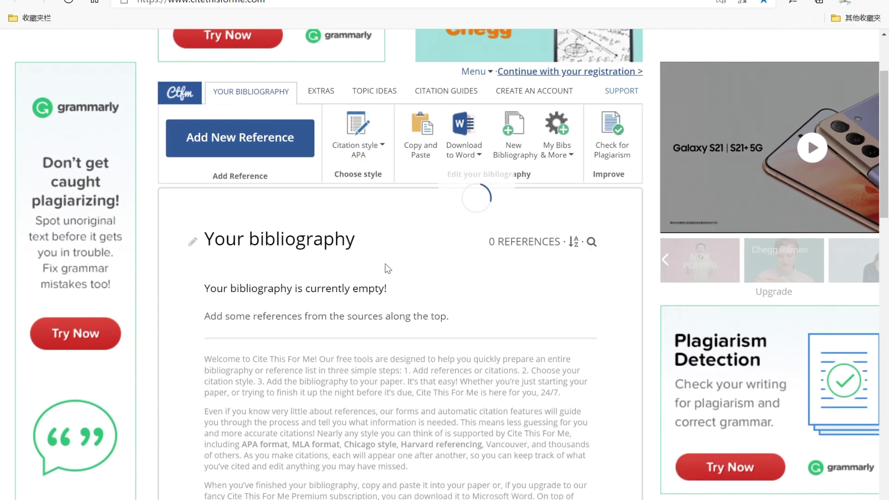
# Add a new Journal reference and search it using the DOI link copied from the article page.
pyautogui.click(266, 147)
pyautogui.scroll(-2, 324, 199)
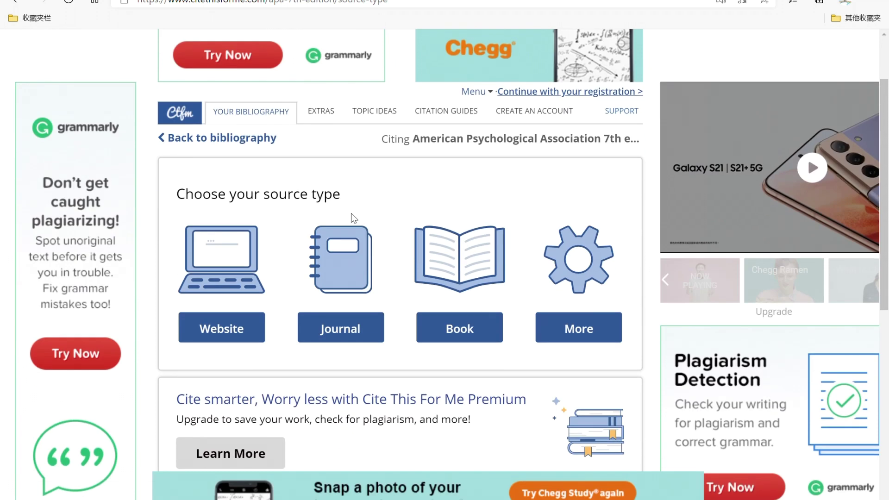
pyautogui.click(360, 330)
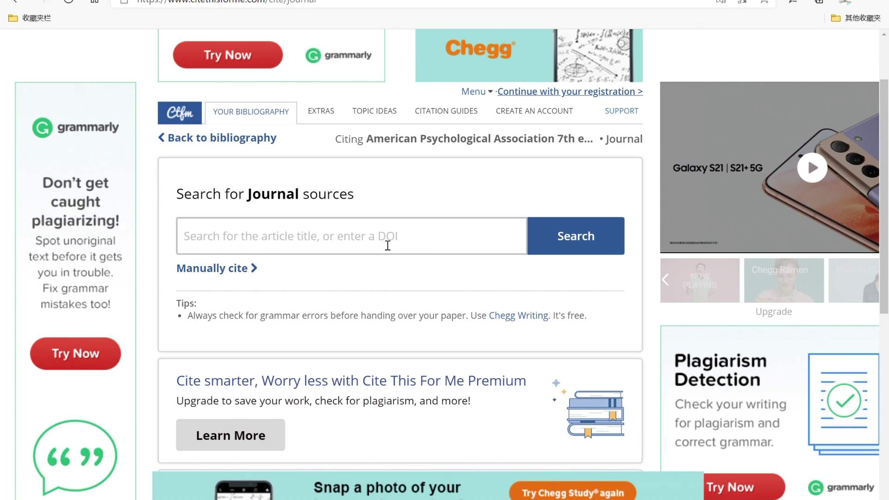
pyautogui.click(320, 251)
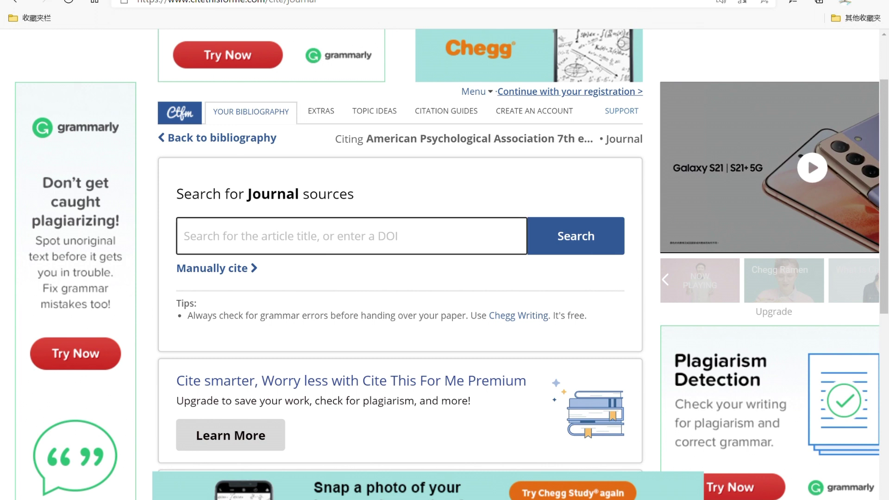
pyautogui.click(646, 1)
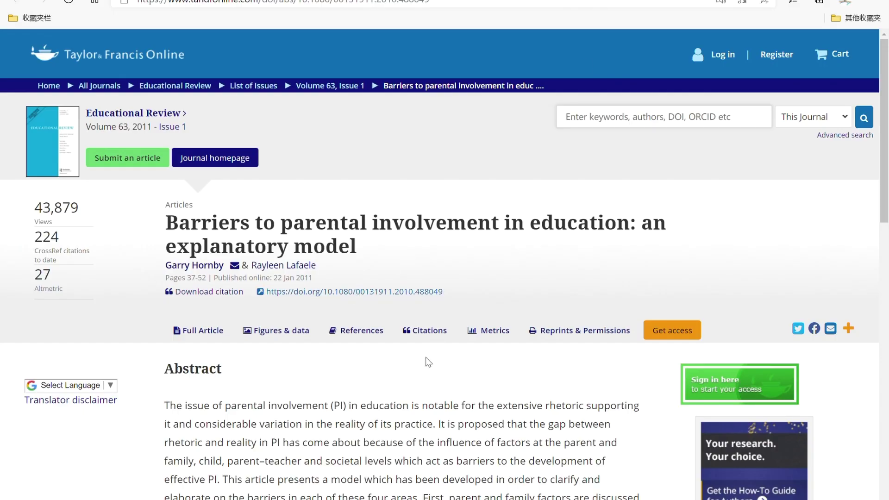
pyautogui.click(444, 1)
pyautogui.write('https://doi.org/10.1080/00131911.2010.488049')
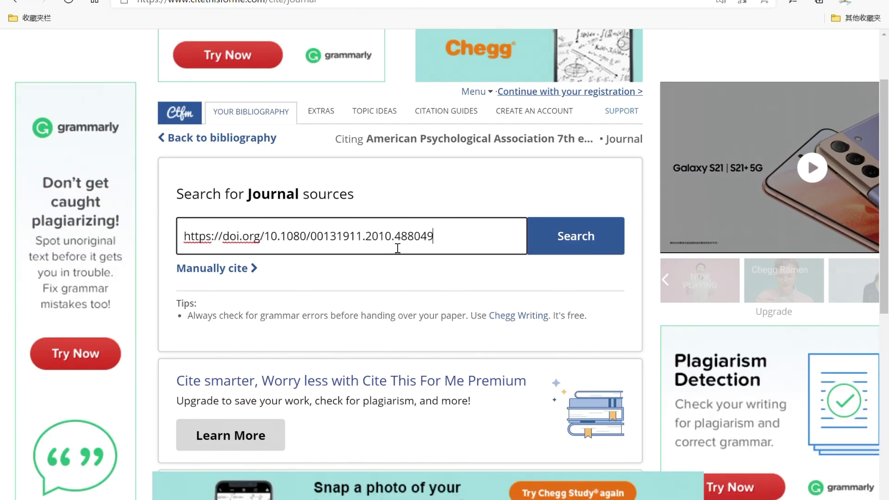
pyautogui.click(561, 237)
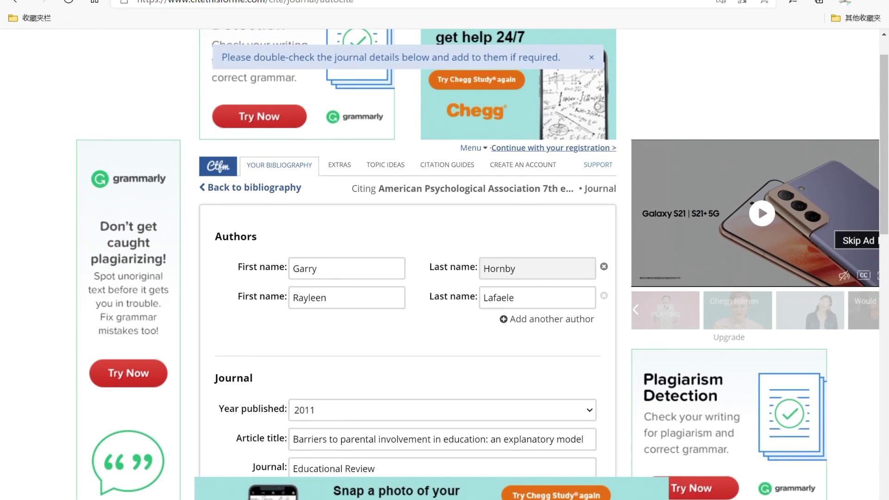
# Clear the DOI and Database fields, then add the 2011 Educational Review reference.
pyautogui.scroll(-3, 339, 255)
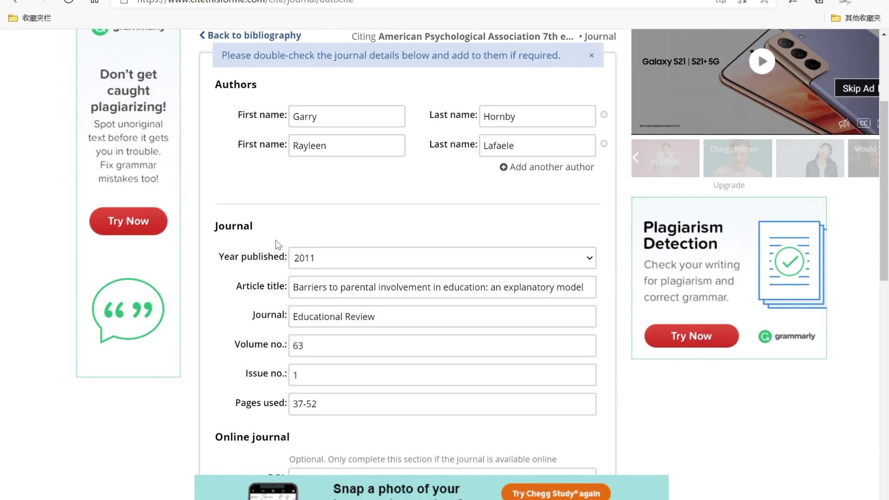
pyautogui.scroll(-2, 237, 225)
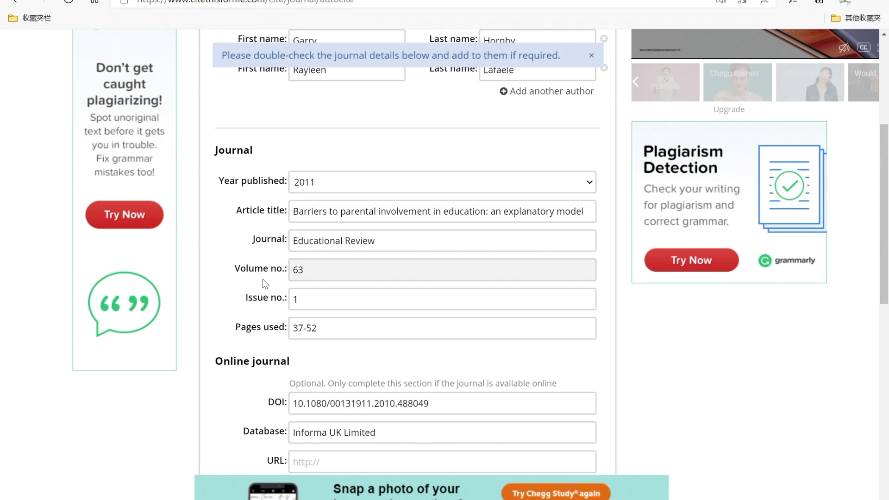
pyautogui.scroll(-4, 267, 305)
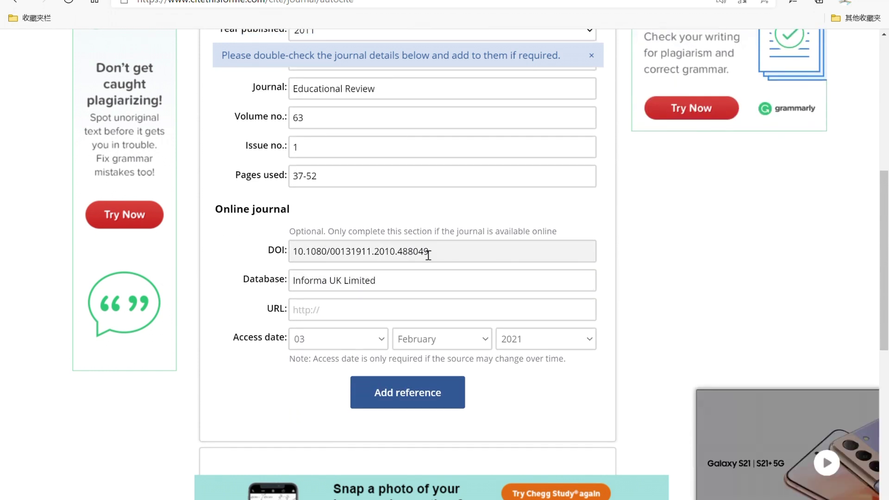
pyautogui.moveTo(461, 258); pyautogui.dragTo(306, 254)
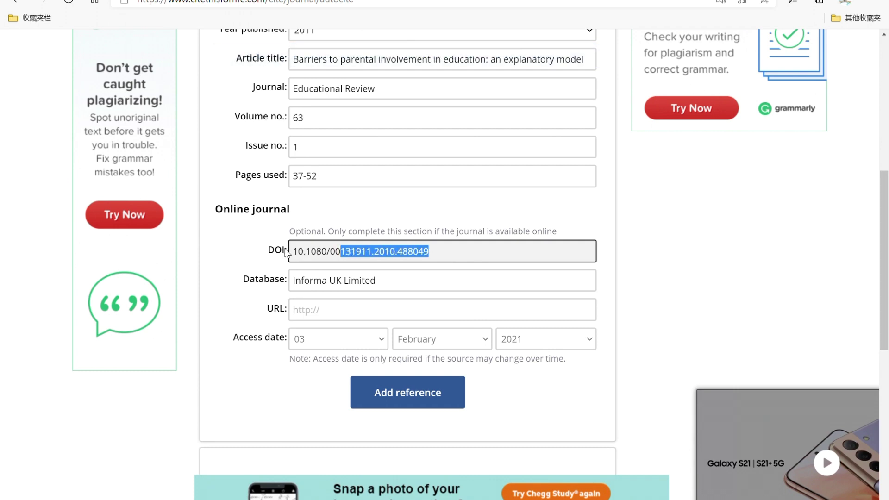
pyautogui.press('BackSpace')
pyautogui.press('BackSpace')
pyautogui.press('BackSpace')
pyautogui.press('BackSpace')
pyautogui.press('BackSpace')
pyautogui.press('BackSpace')
pyautogui.press('BackSpace')
pyautogui.press('BackSpace')
pyautogui.press('BackSpace')
pyautogui.press('BackSpace')
pyautogui.click(412, 295)
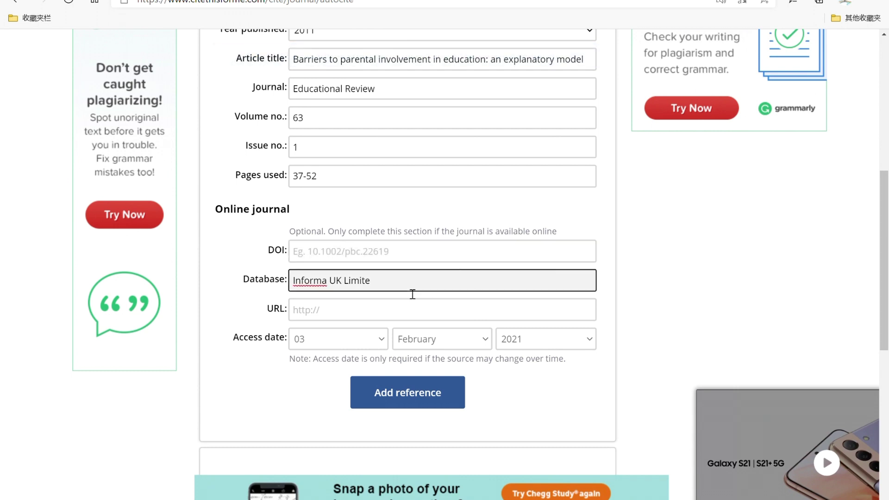
pyautogui.press('BackSpace')
pyautogui.press('BackSpace')
pyautogui.press('BackSpace')
pyautogui.press('BackSpace')
pyautogui.press('BackSpace')
pyautogui.press('BackSpace')
pyautogui.press('BackSpace')
pyautogui.press('BackSpace')
pyautogui.press('BackSpace')
pyautogui.press('BackSpace')
pyautogui.press('BackSpace')
pyautogui.press('BackSpace')
pyautogui.press('BackSpace')
pyautogui.press('BackSpace')
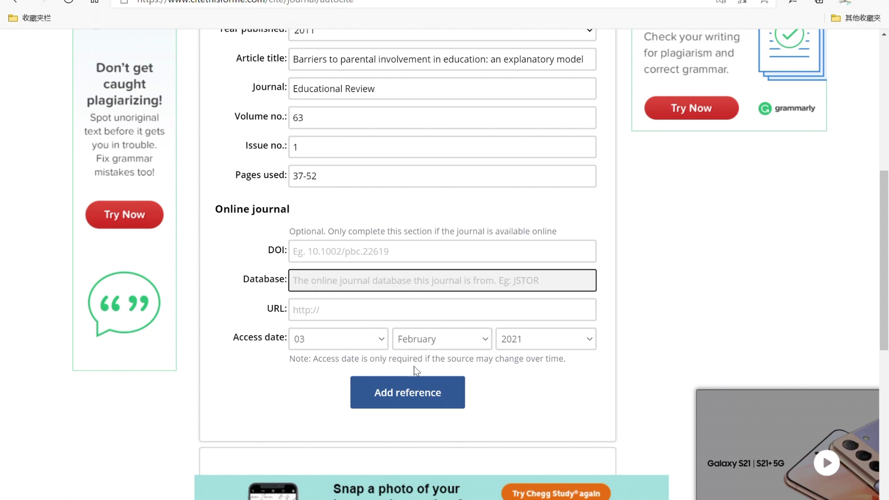
pyautogui.click(418, 404)
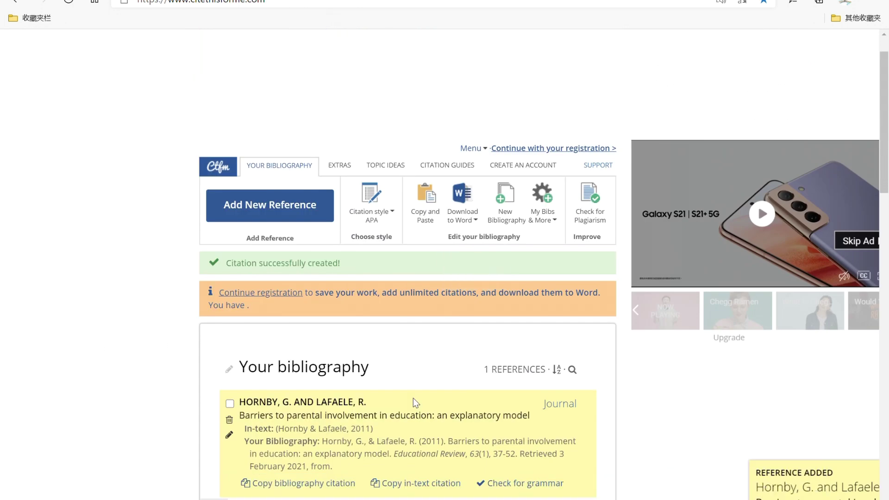
# Copy the in-text citation (Hornby & Lafaele, 2011) from the Barriers to parental involvement entry.
pyautogui.scroll(-1, 371, 344)
pyautogui.scroll(-2, 370, 345)
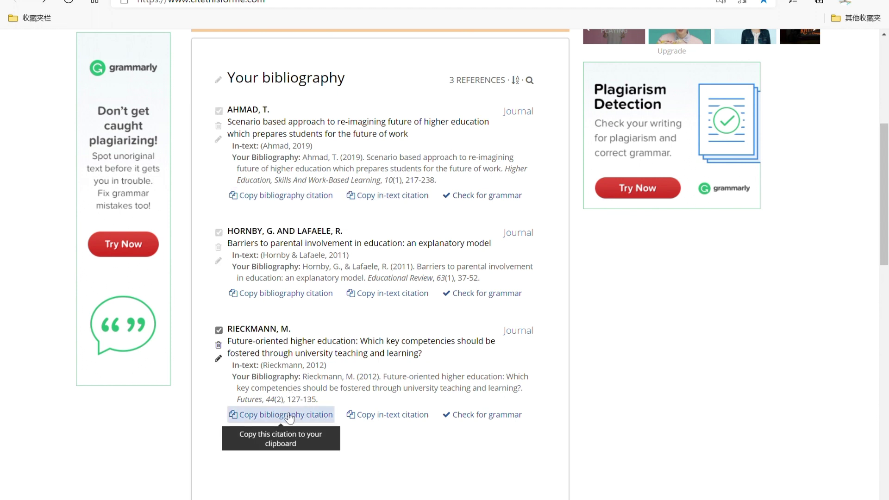
pyautogui.click(391, 299)
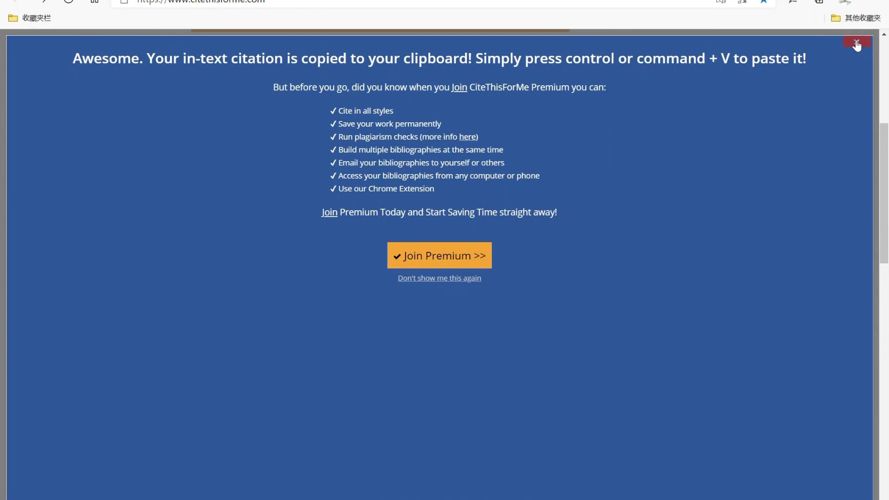
# Paste (Hornby & Lafaele, 2011) after 'research on PI.' and set it to Times New Roman 12.
pyautogui.hotkey('ctrl', 'Tab')
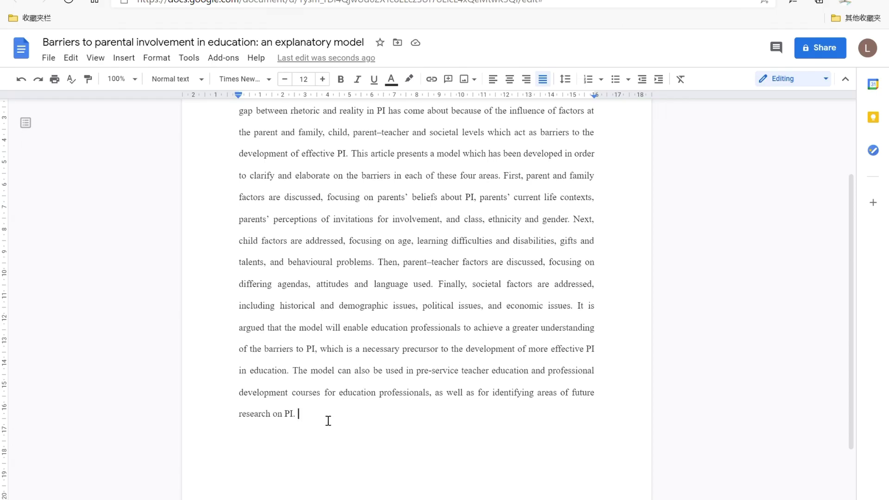
pyautogui.hotkey('ctrl', 'v')
pyautogui.click(304, 419)
pyautogui.moveTo(367, 422); pyautogui.dragTo(399, 423)
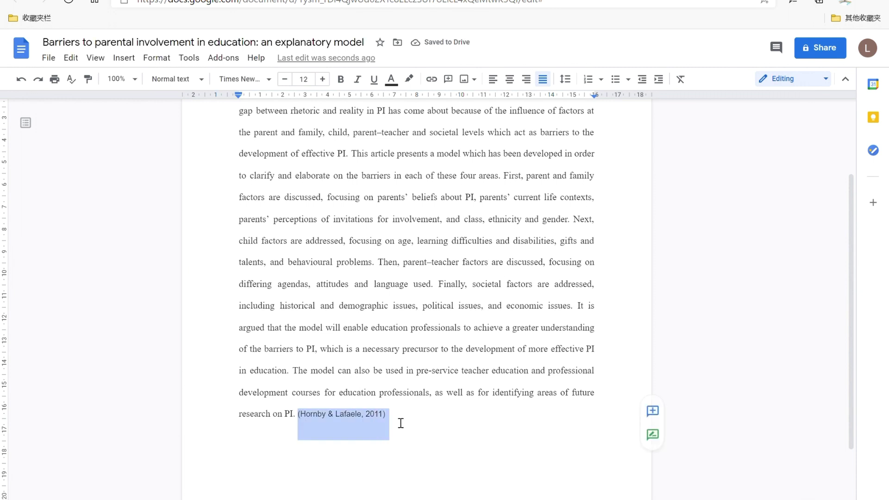
pyautogui.click(274, 80)
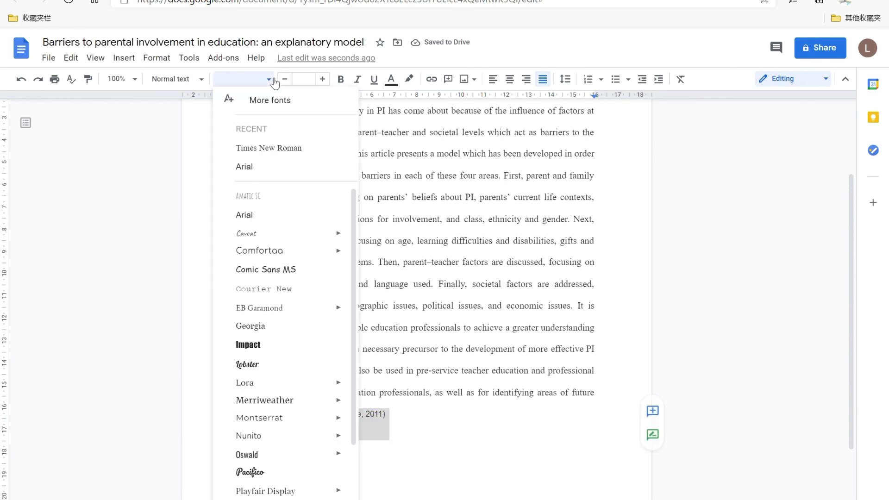
pyautogui.click(272, 149)
pyautogui.click(306, 82)
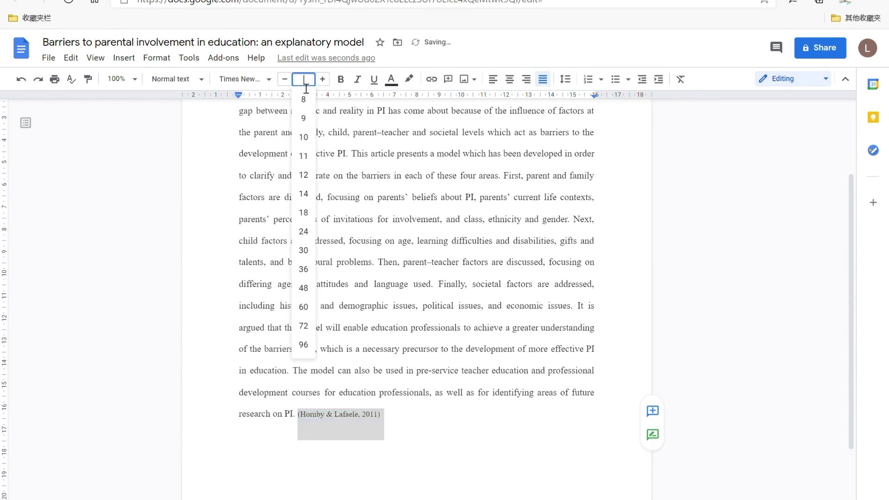
pyautogui.write('12')
pyautogui.press('Return')
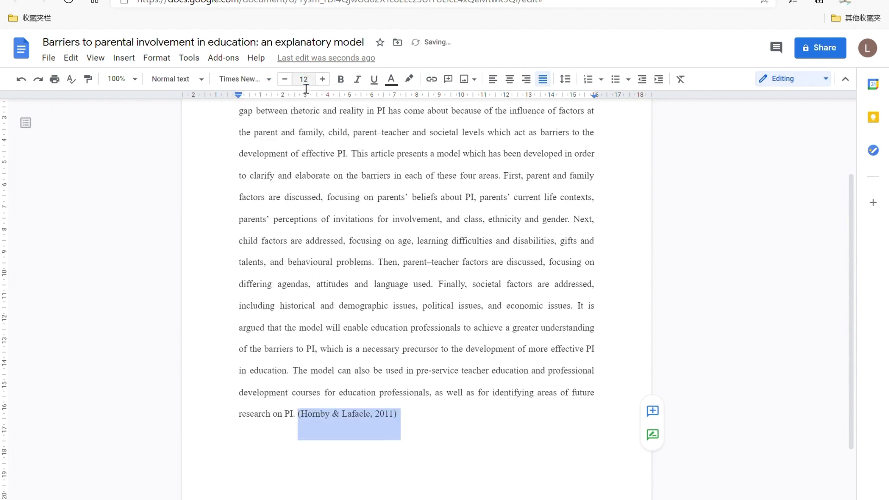
pyautogui.click(424, 411)
# Tick all three references and select their text in the Copy and Paste view.
pyautogui.hotkey('ctrl', 'Tab')
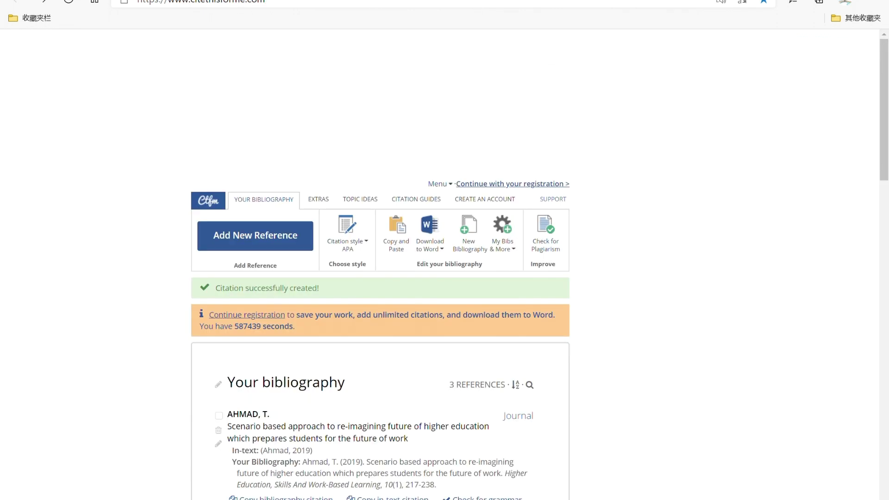
pyautogui.scroll(-5, 389, 292)
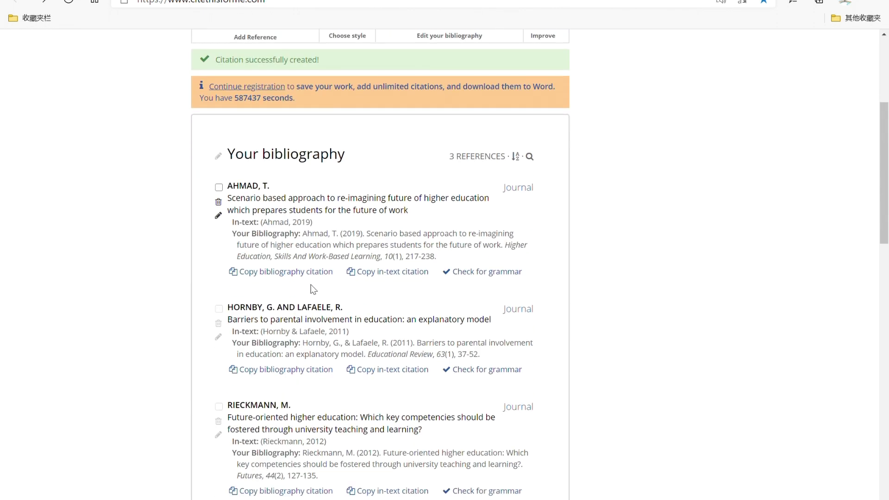
pyautogui.scroll(-2, 278, 326)
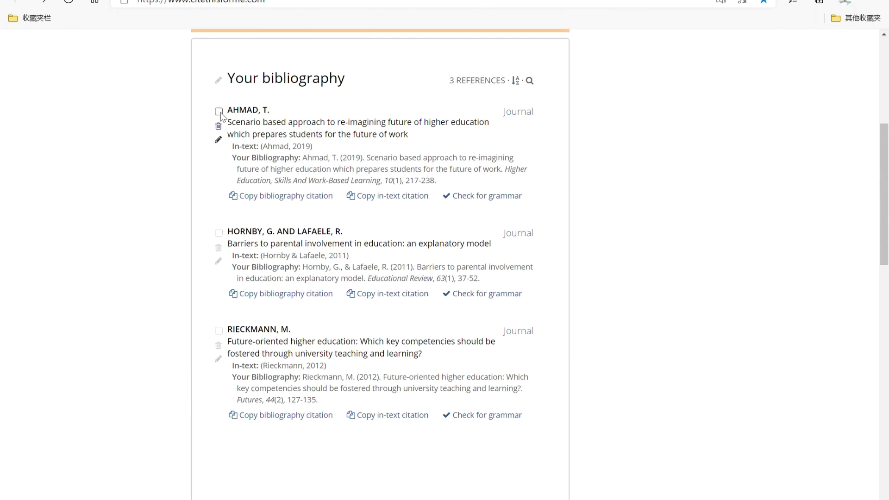
pyautogui.click(219, 112)
pyautogui.click(219, 233)
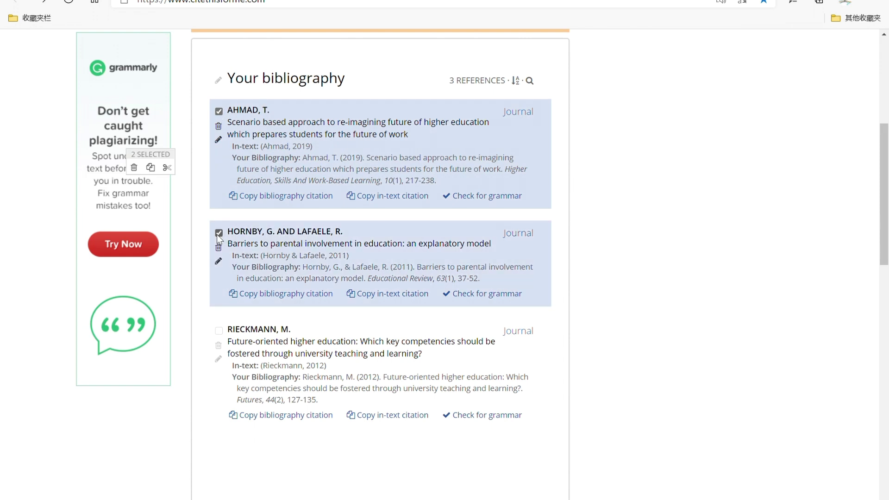
pyautogui.click(219, 331)
pyautogui.scroll(5, 483, 303)
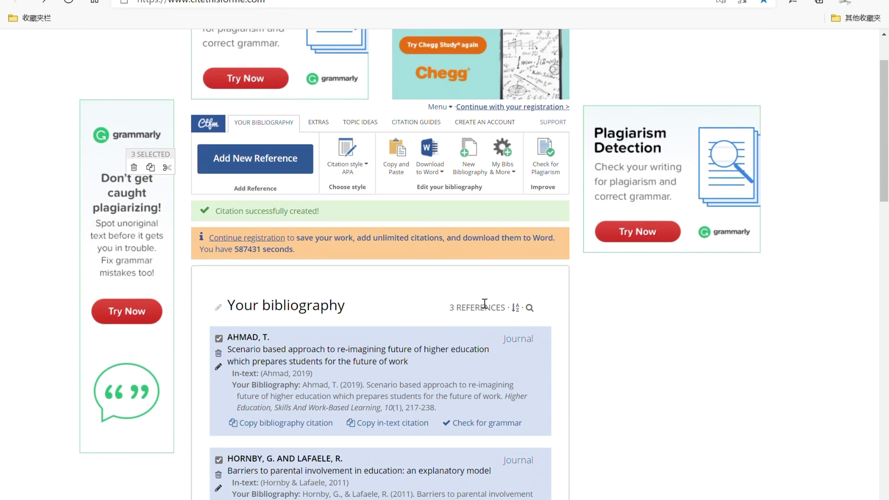
pyautogui.click(402, 162)
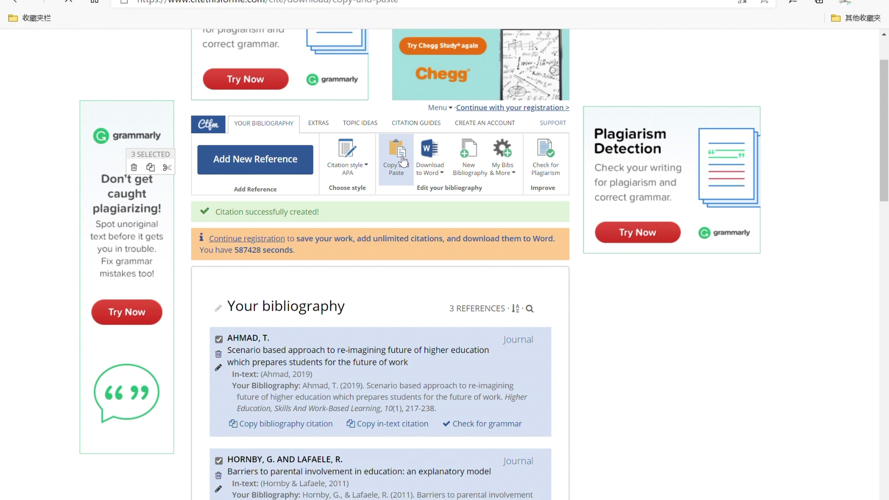
pyautogui.click(257, 295)
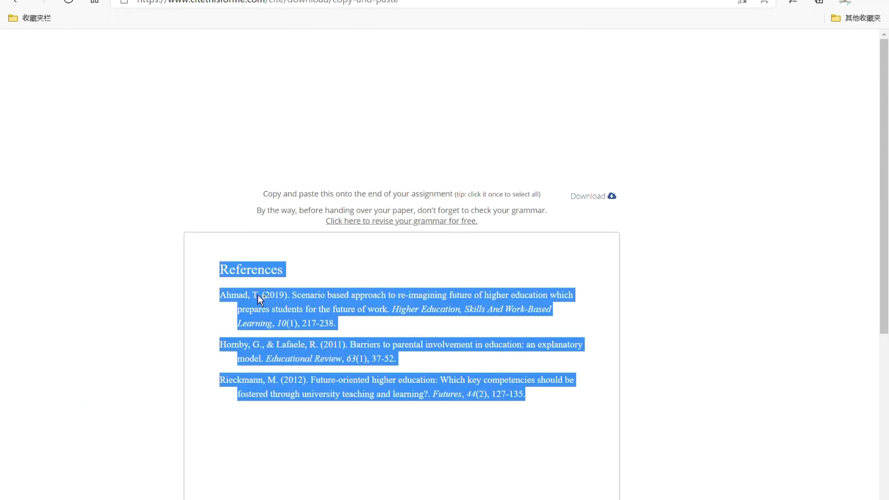
# Back in the document, open a new line below the (Hornby & Lafaele, 2011) citation.
pyautogui.hotkey('ctrl', 'Tab')
pyautogui.scroll(-3, 457, 255)
pyautogui.click(447, 280)
pyautogui.press('Return')
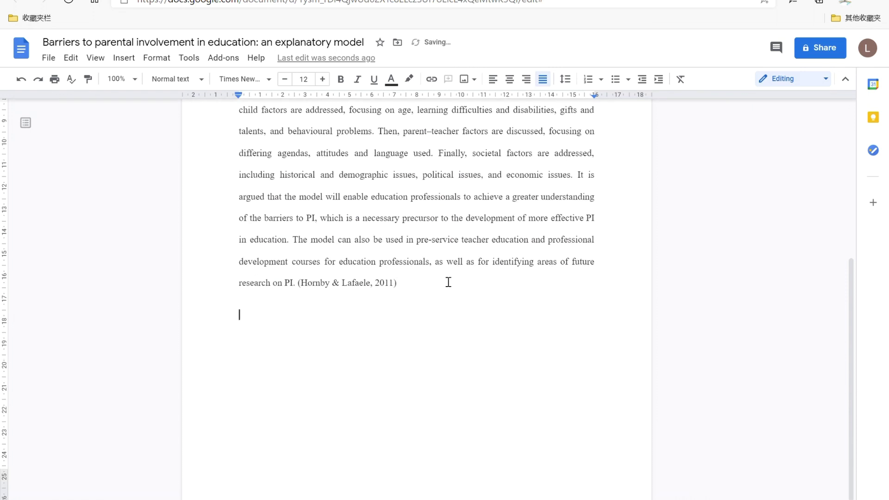
# Paste the References list with the Ahmad, Hornby & Lafaele and Rieckmann entries.
pyautogui.hotkey('ctrl', 'v')
pyautogui.scroll(1, 374, 307)
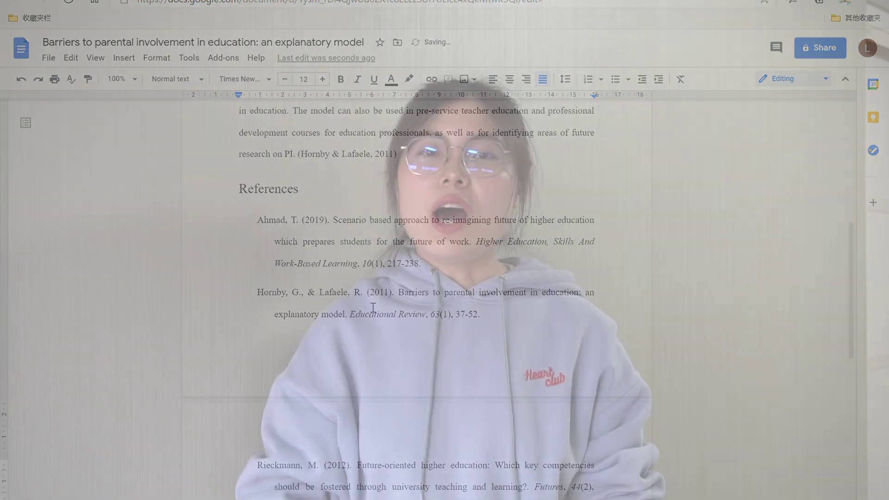